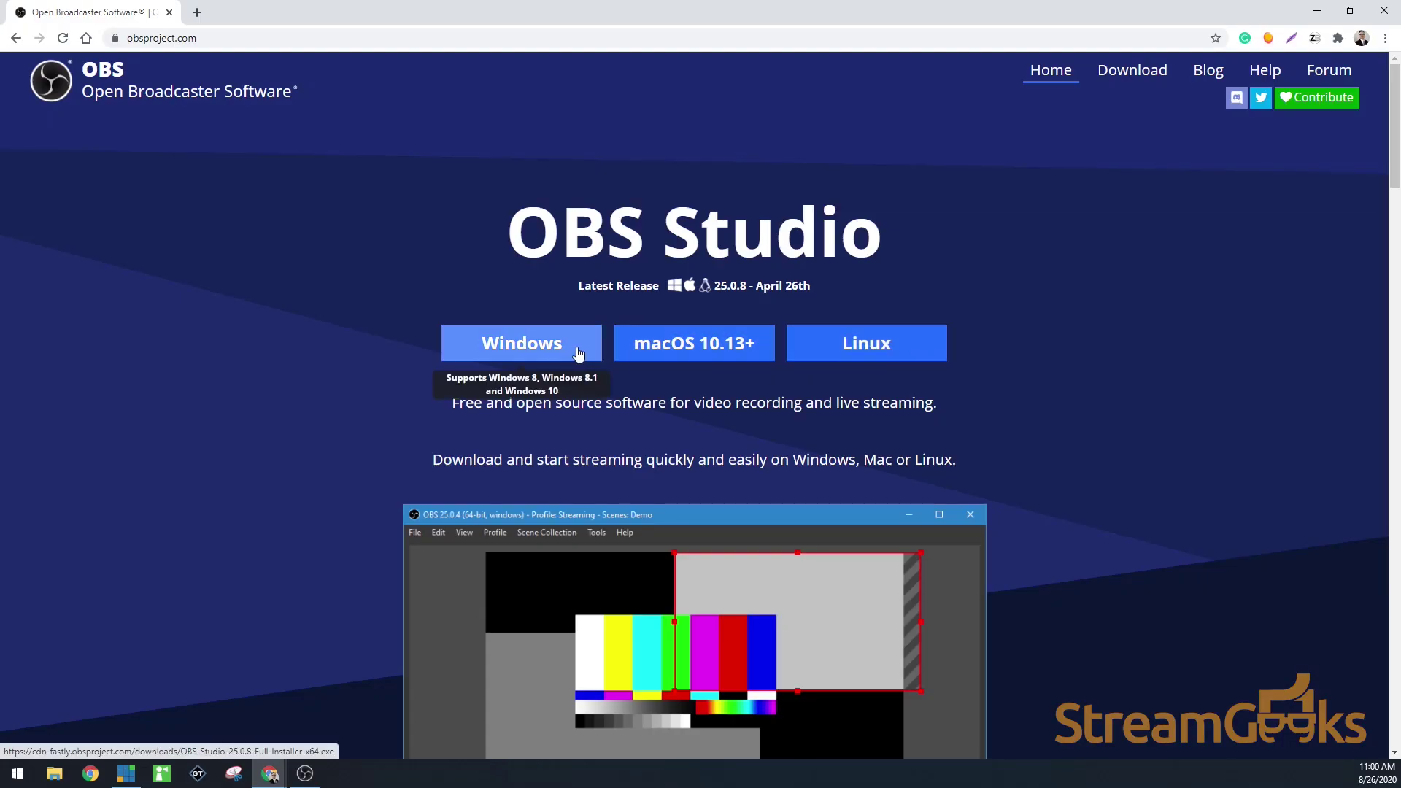
Download the OBS Studio 25.0.8 Windows installer from obsproject.com.
left_click(570, 348)
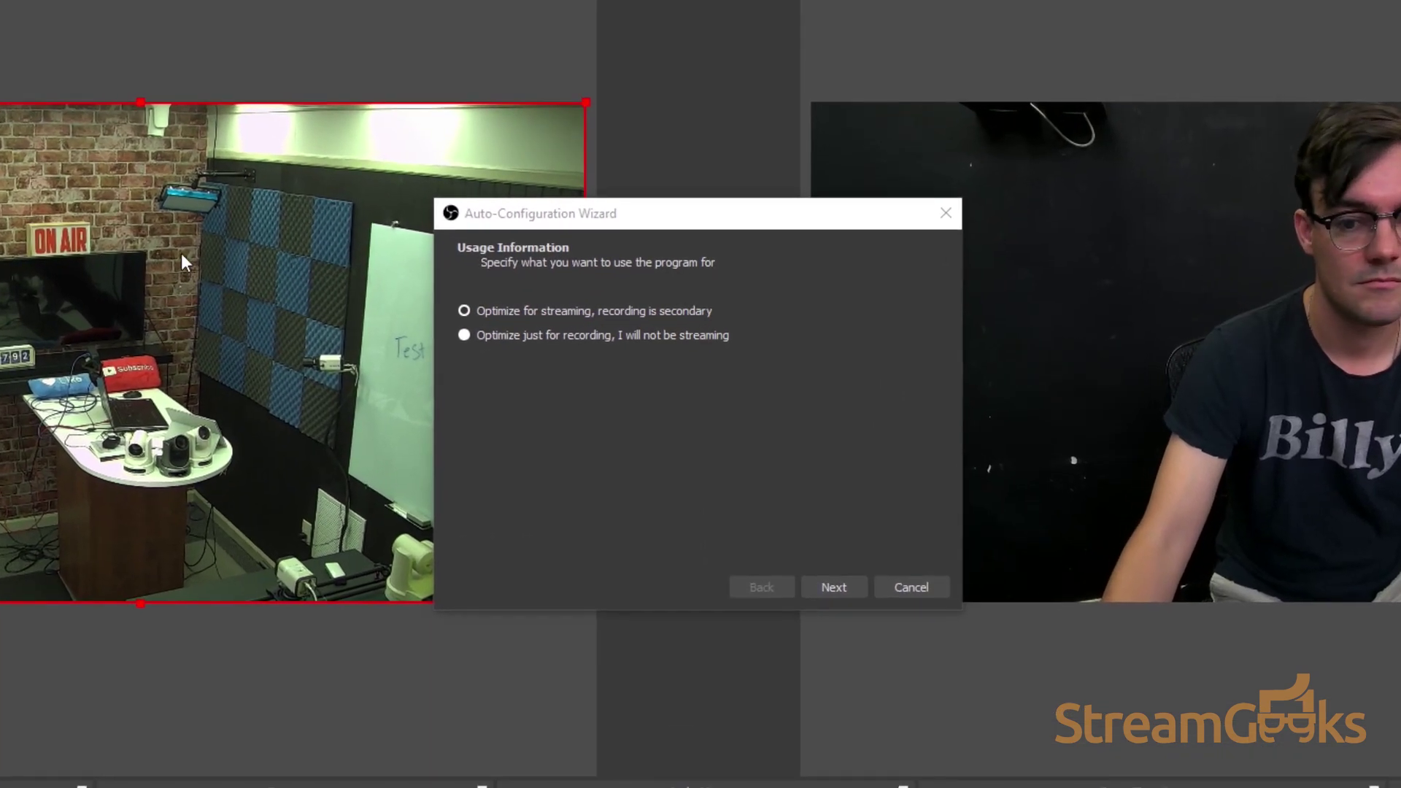
Choose 'Optimize just for recording, I will not be streaming' in the Auto-Configuration Wizard.
left_click(462, 337)
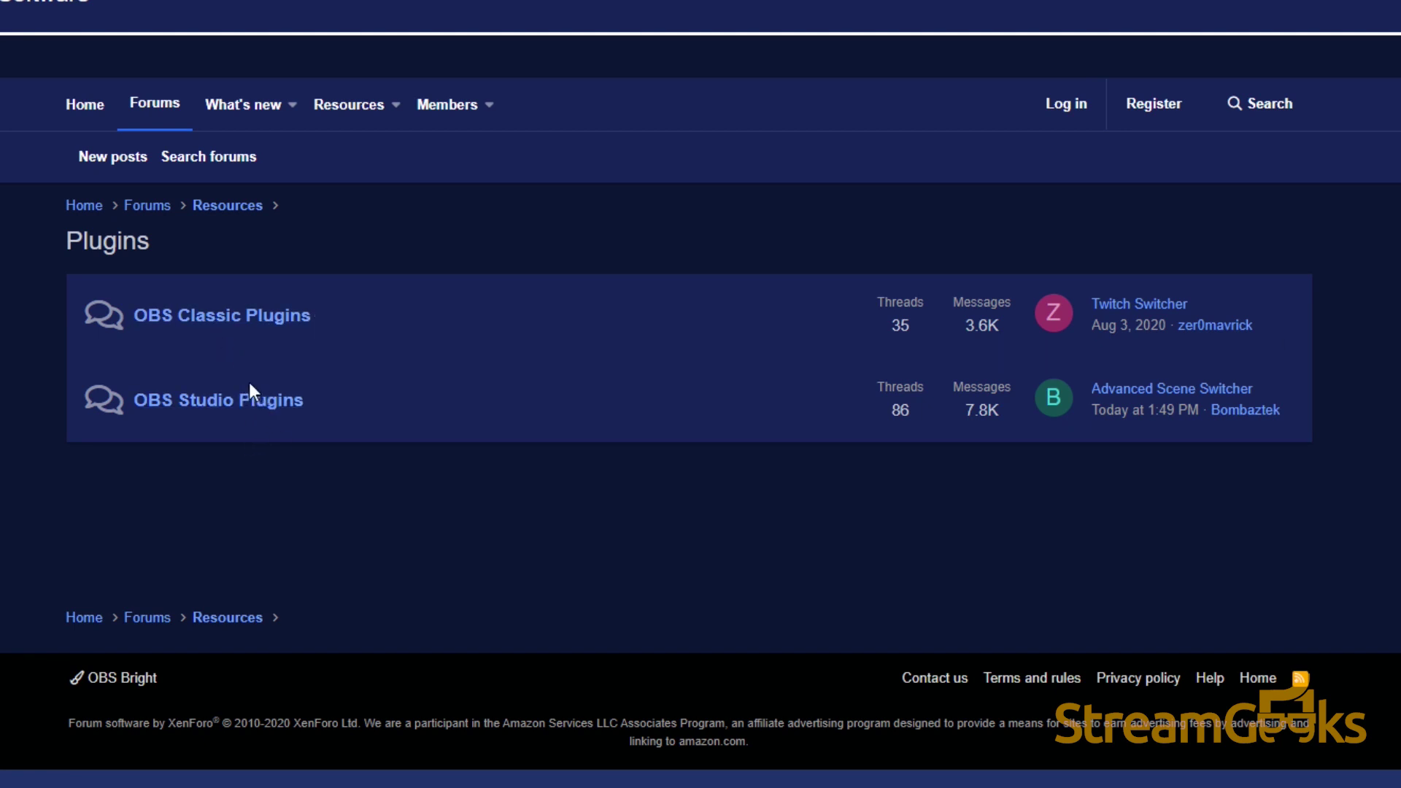
Open the OBS Studio Plugins forum and scroll through threads like Advanced Scene Switcher and Tuna.
left_click(257, 403)
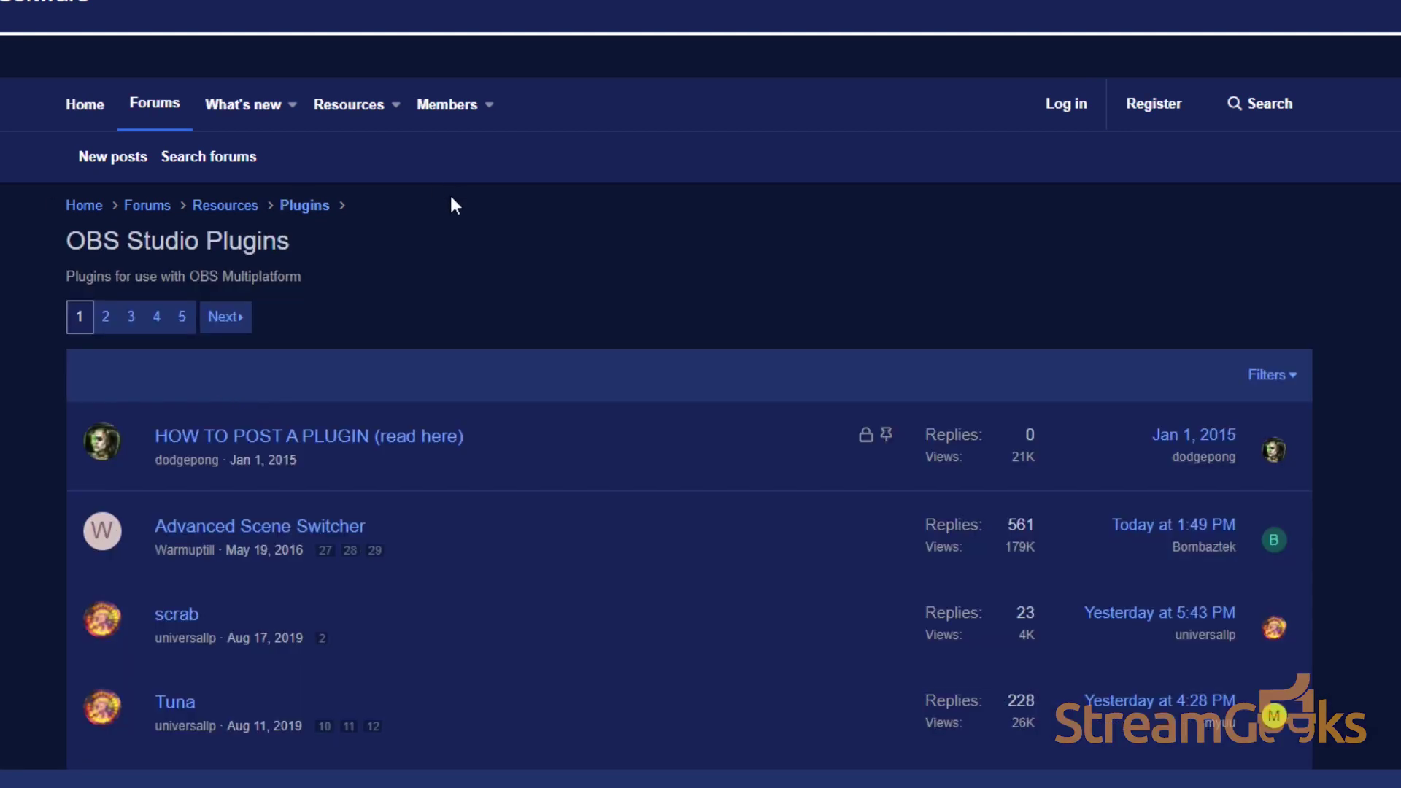
scroll(701, 394, "down", 2)
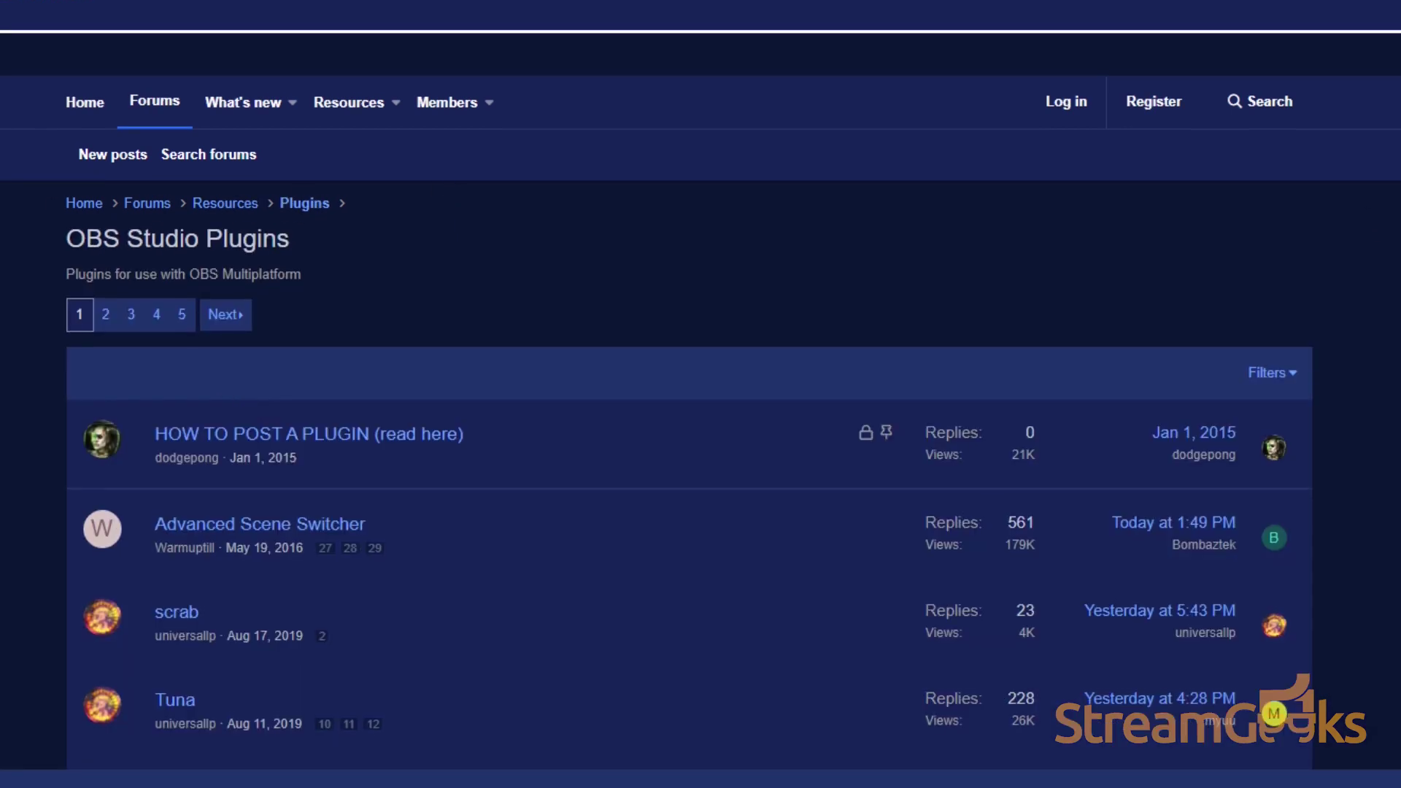
scroll(700, 394, "down", 3)
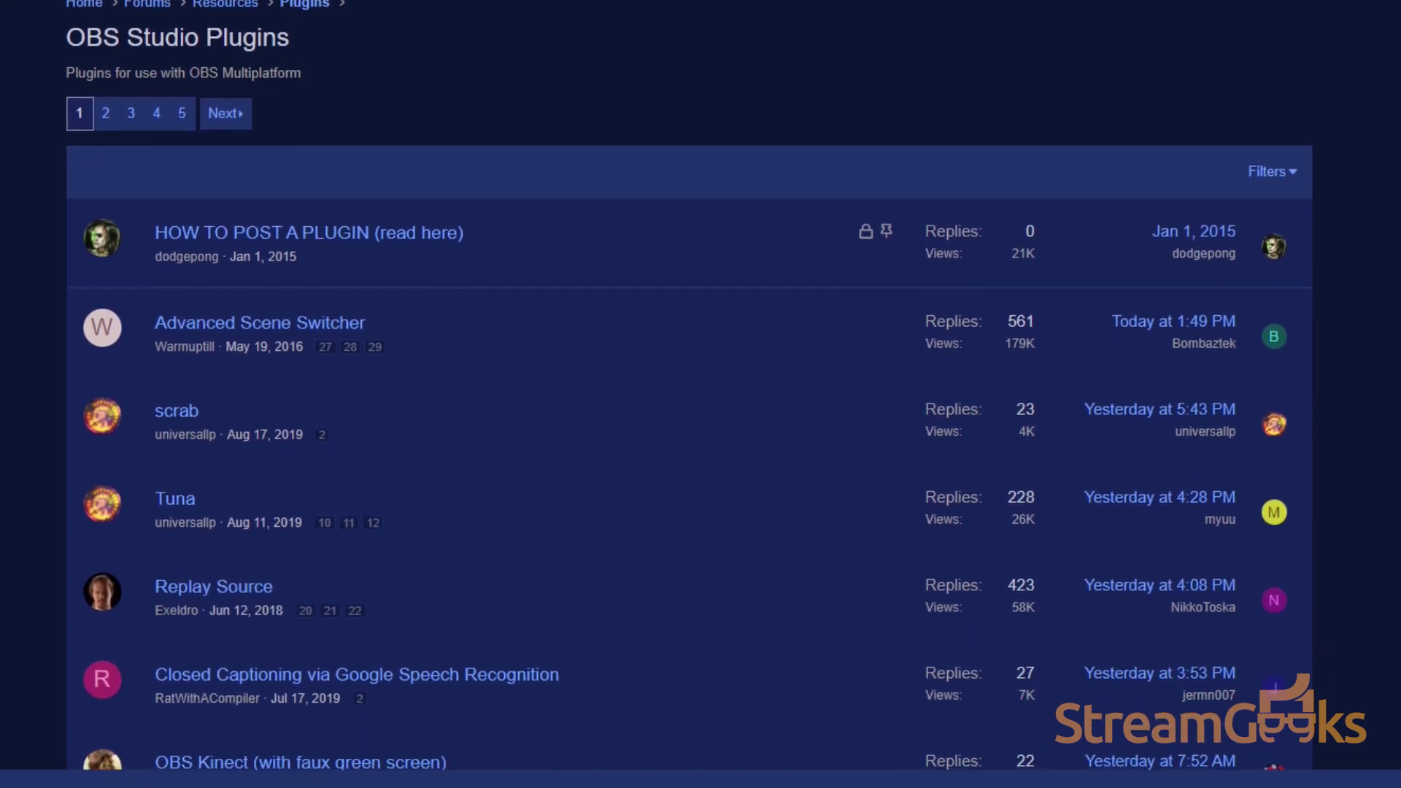
scroll(701, 394, "down", 4)
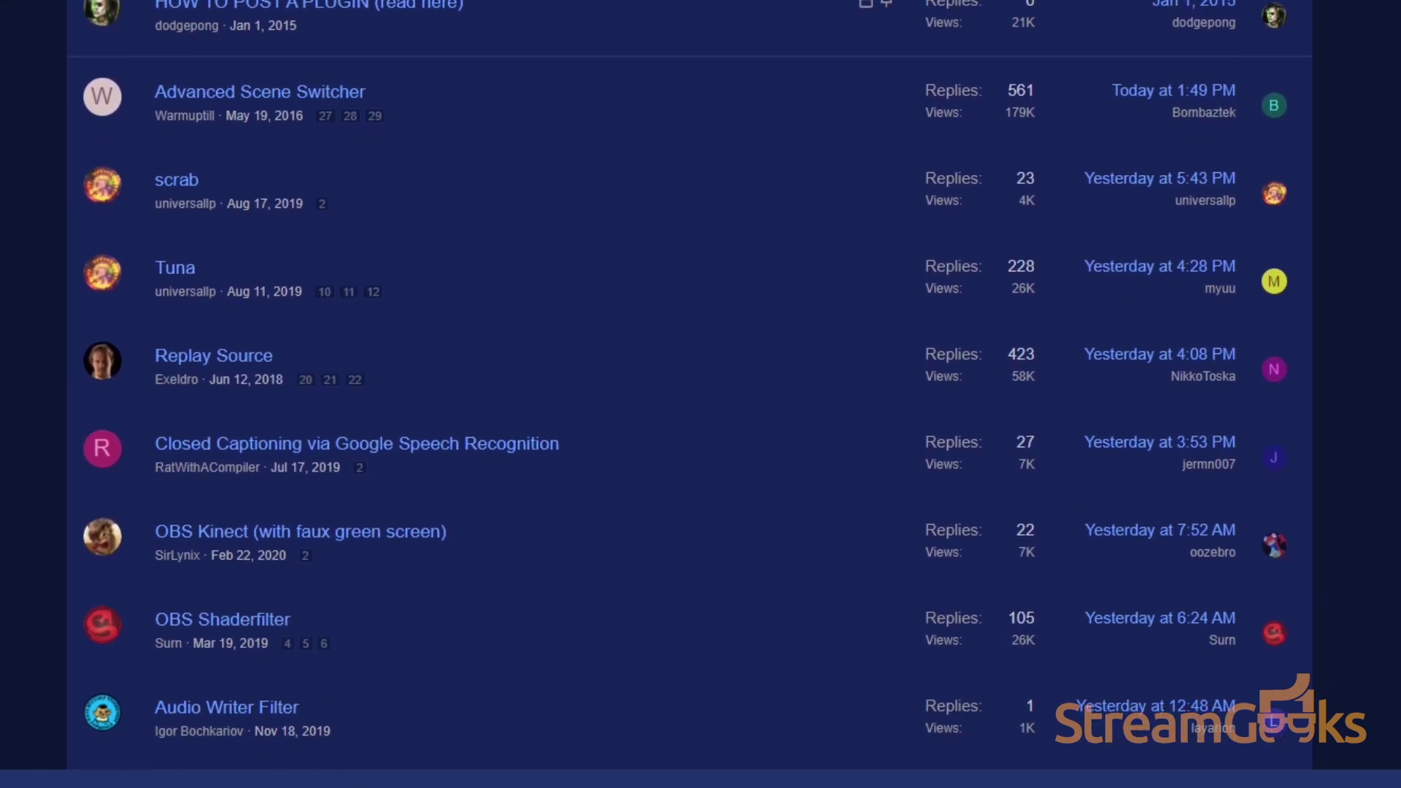
scroll(700, 394, "down", 5)
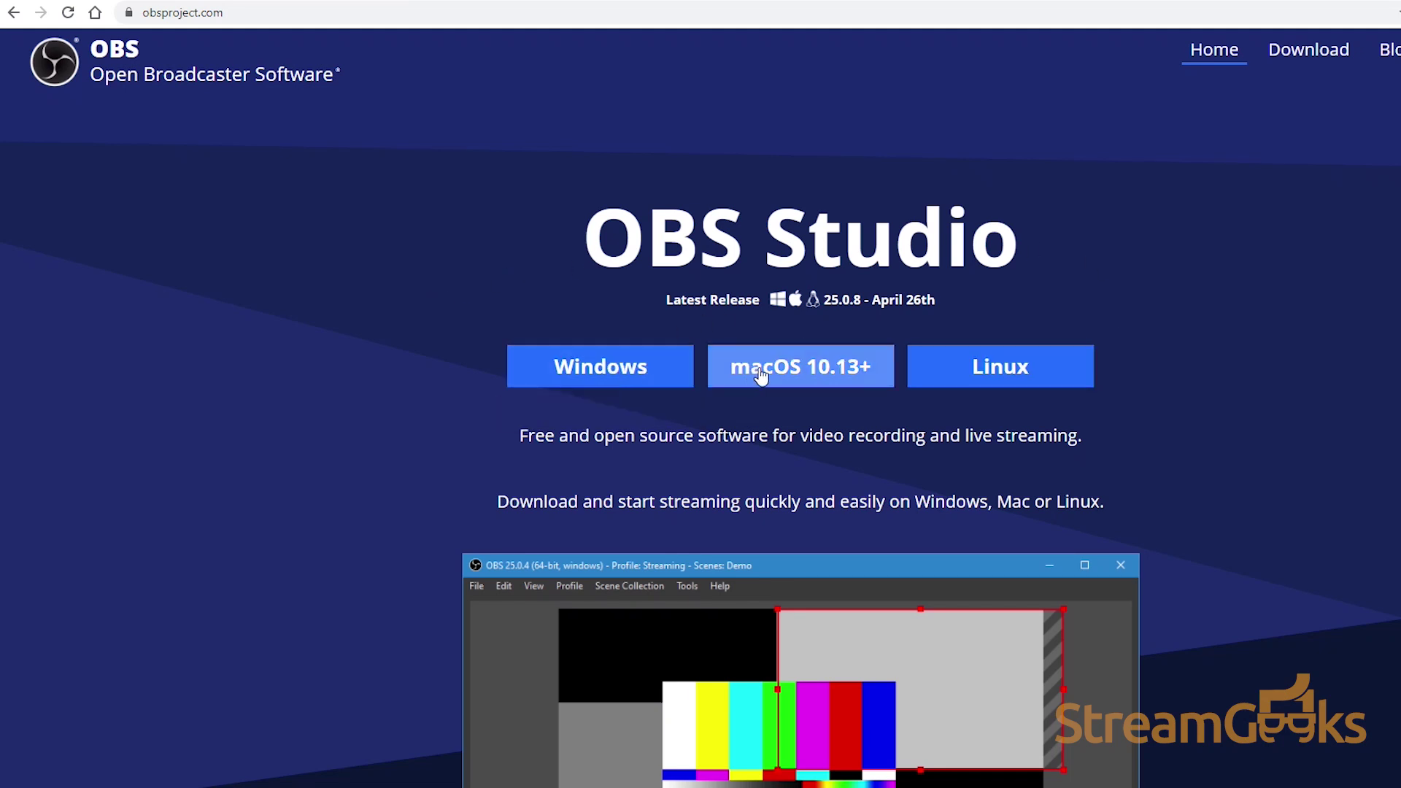
Browse the OBS homepage to the Help page, then head to the community forum.
scroll(1005, 370, "down", 6)
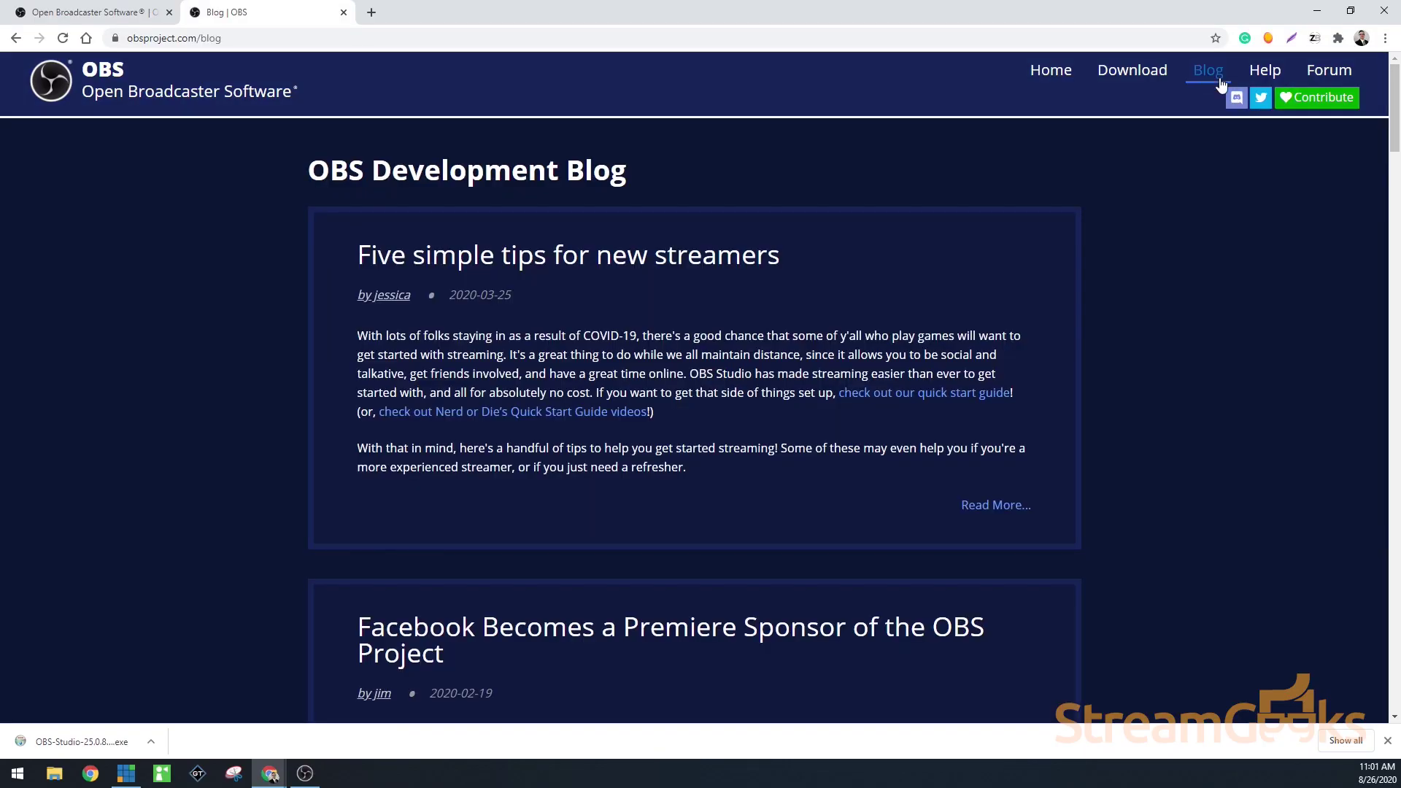
mouse_move(1393, 81)
left_mouse_down()
mouse_move(1389, 234)
mouse_move(1376, 71)
left_mouse_up()
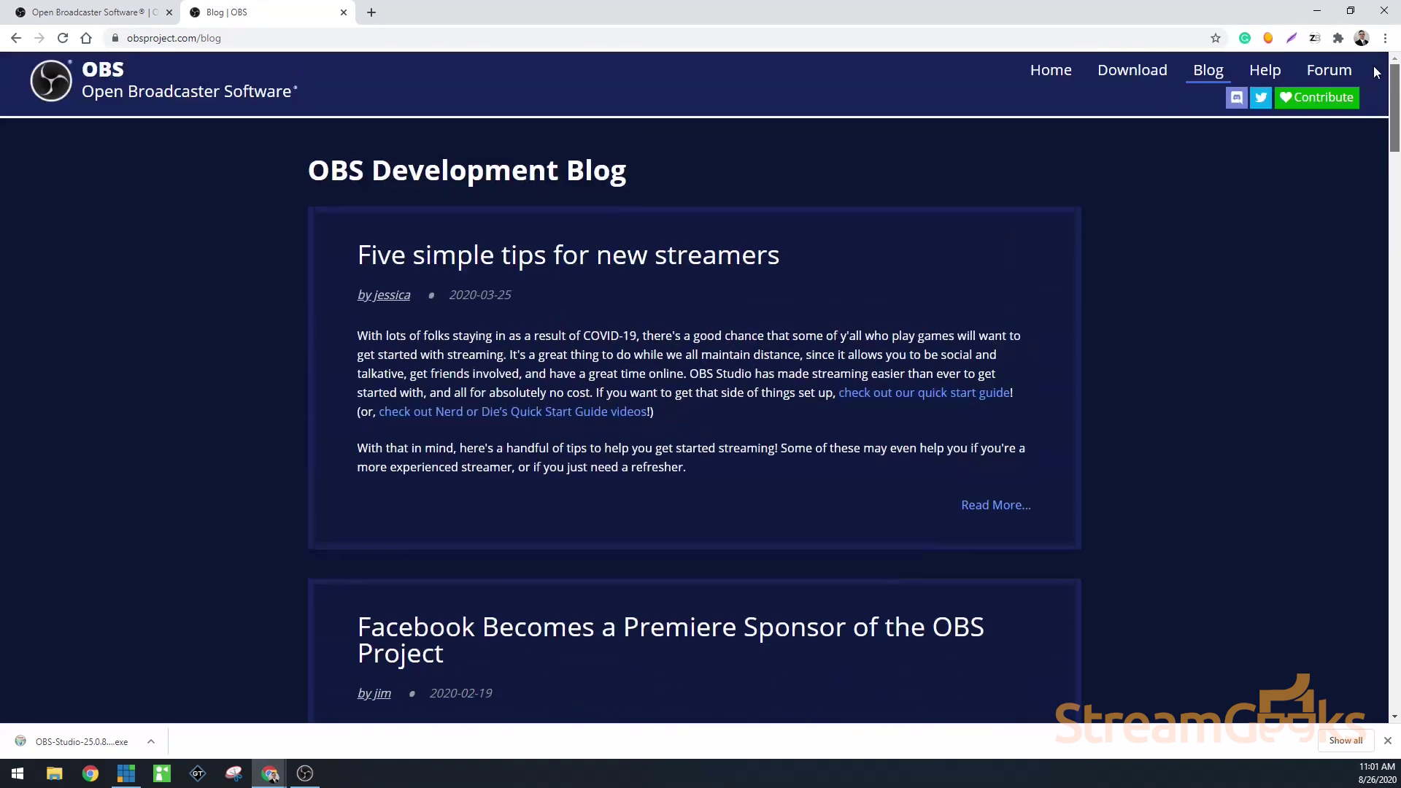
left_click(1265, 72)
mouse_move(1386, 78)
left_mouse_down()
mouse_move(1390, 226)
mouse_move(1379, 67)
left_mouse_up()
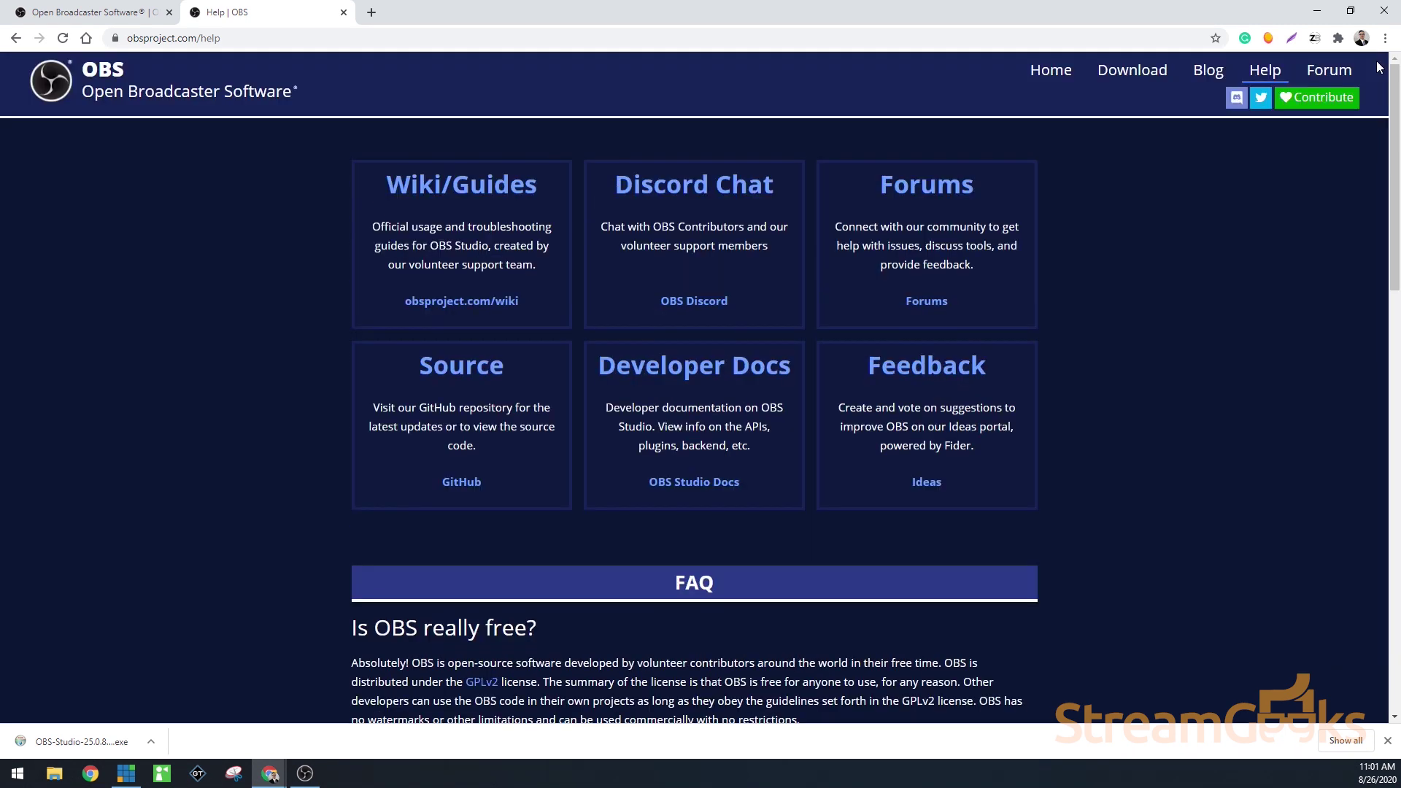
left_click(1340, 75)
Open the OBS Studio Plugins thread list and scroll down to OBS Virtualcam and Source Switcher.
left_click(272, 777)
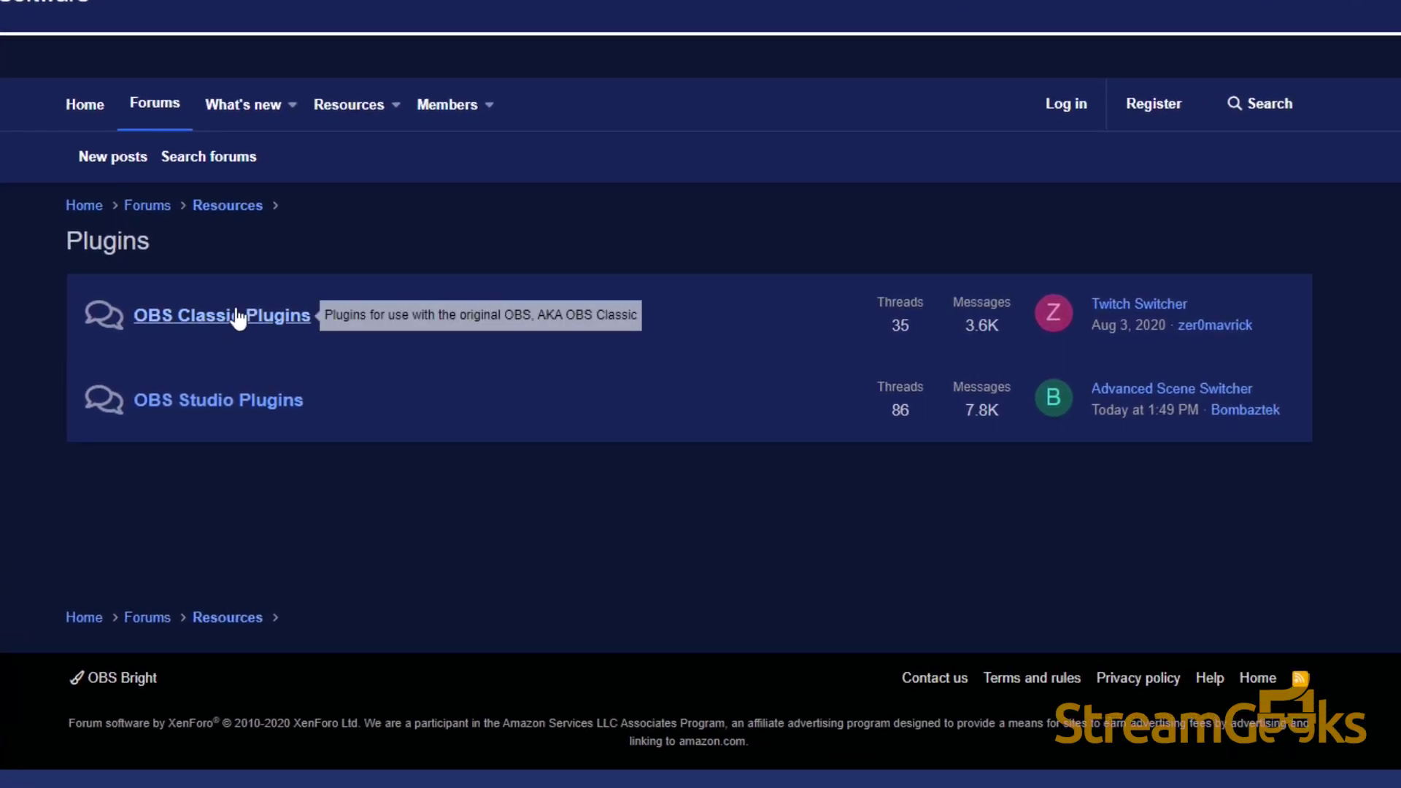
left_click(256, 407)
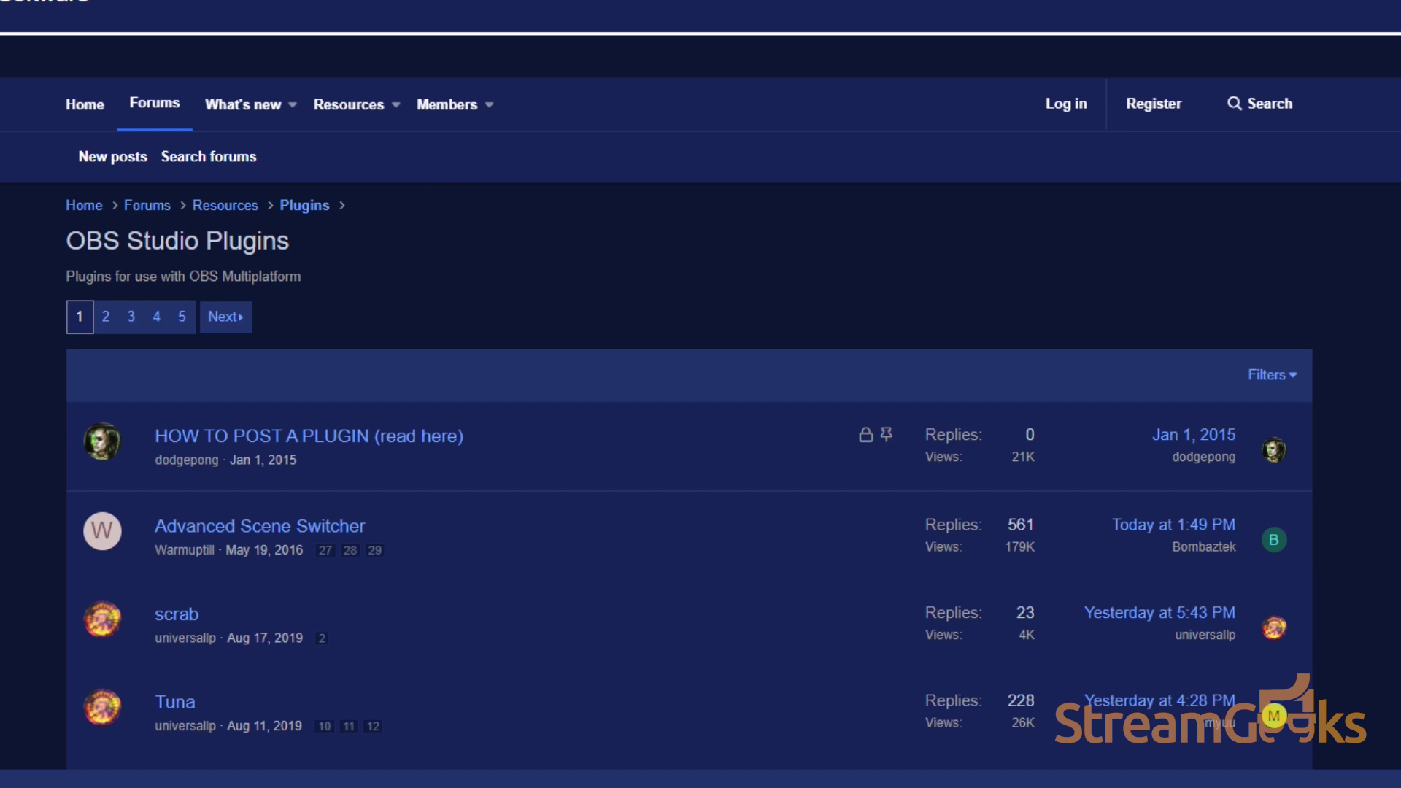
scroll(701, 394, "down", 2)
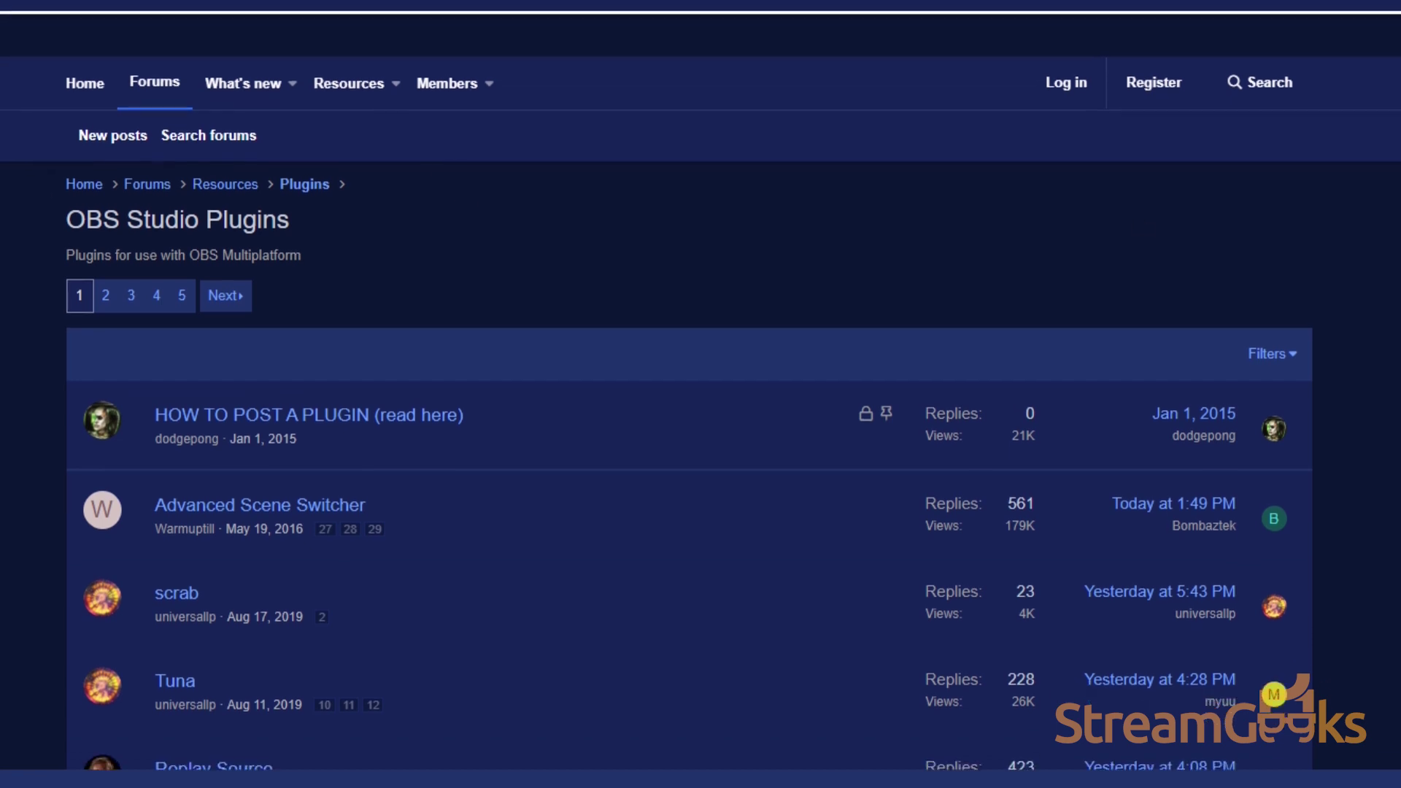
scroll(701, 394, "down", 3)
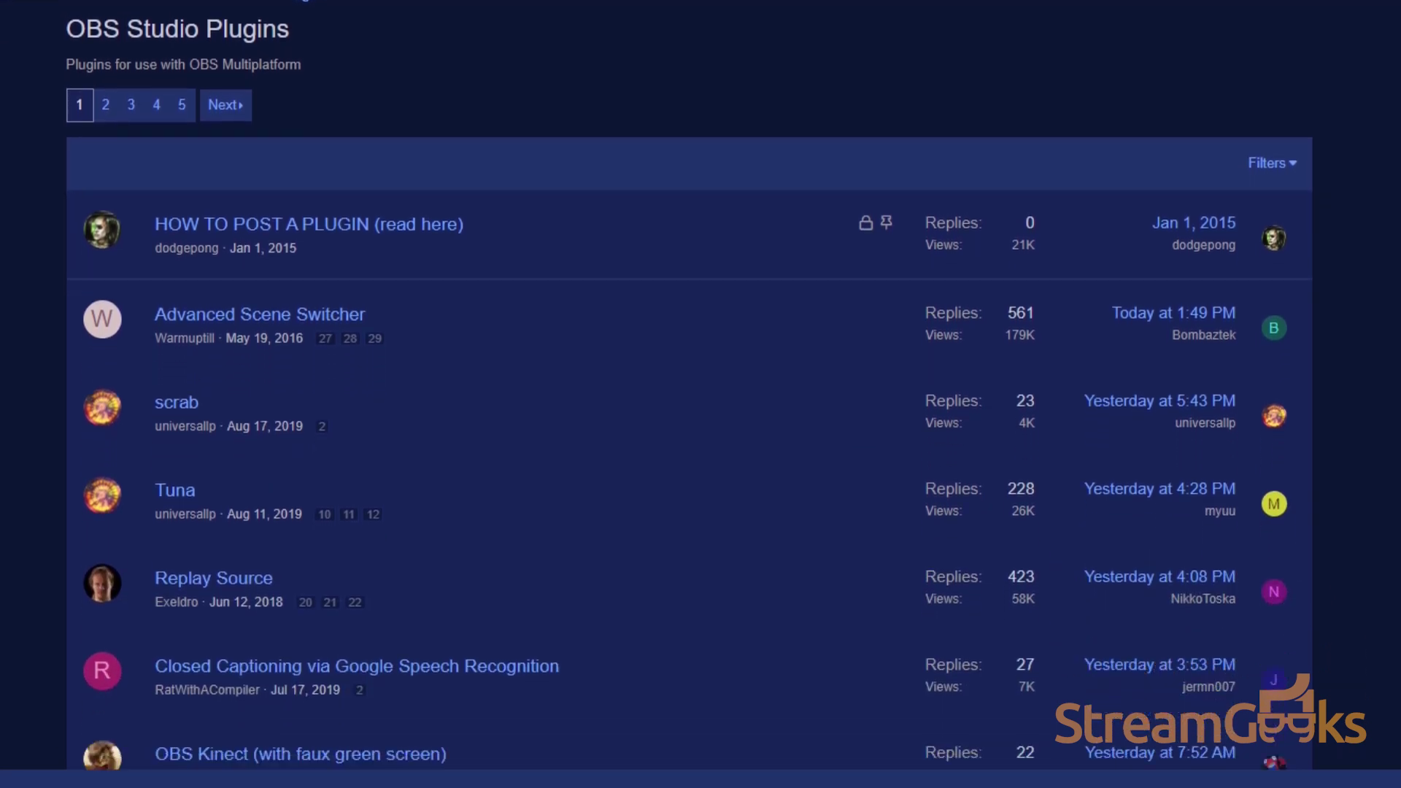
scroll(700, 394, "down", 4)
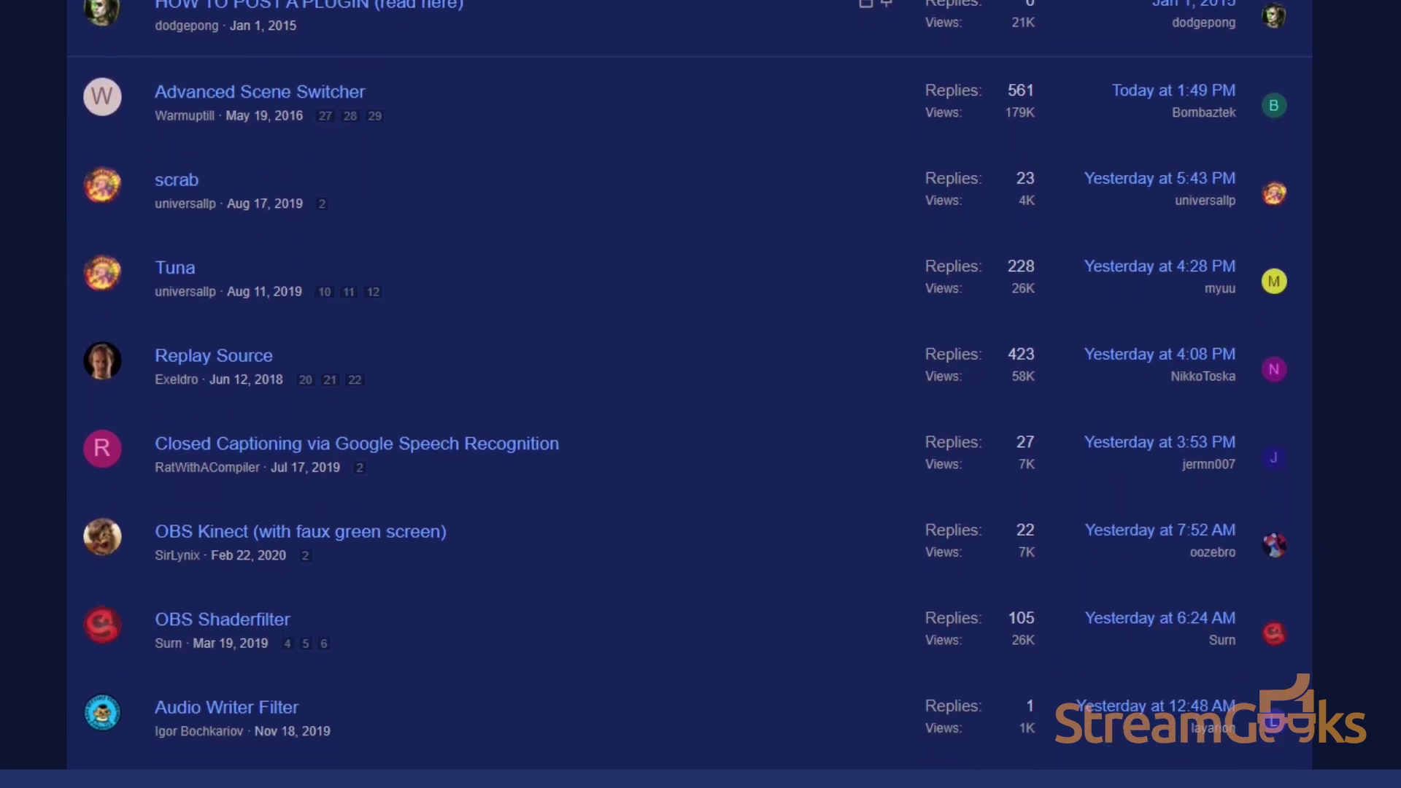
scroll(700, 394, "down", 7)
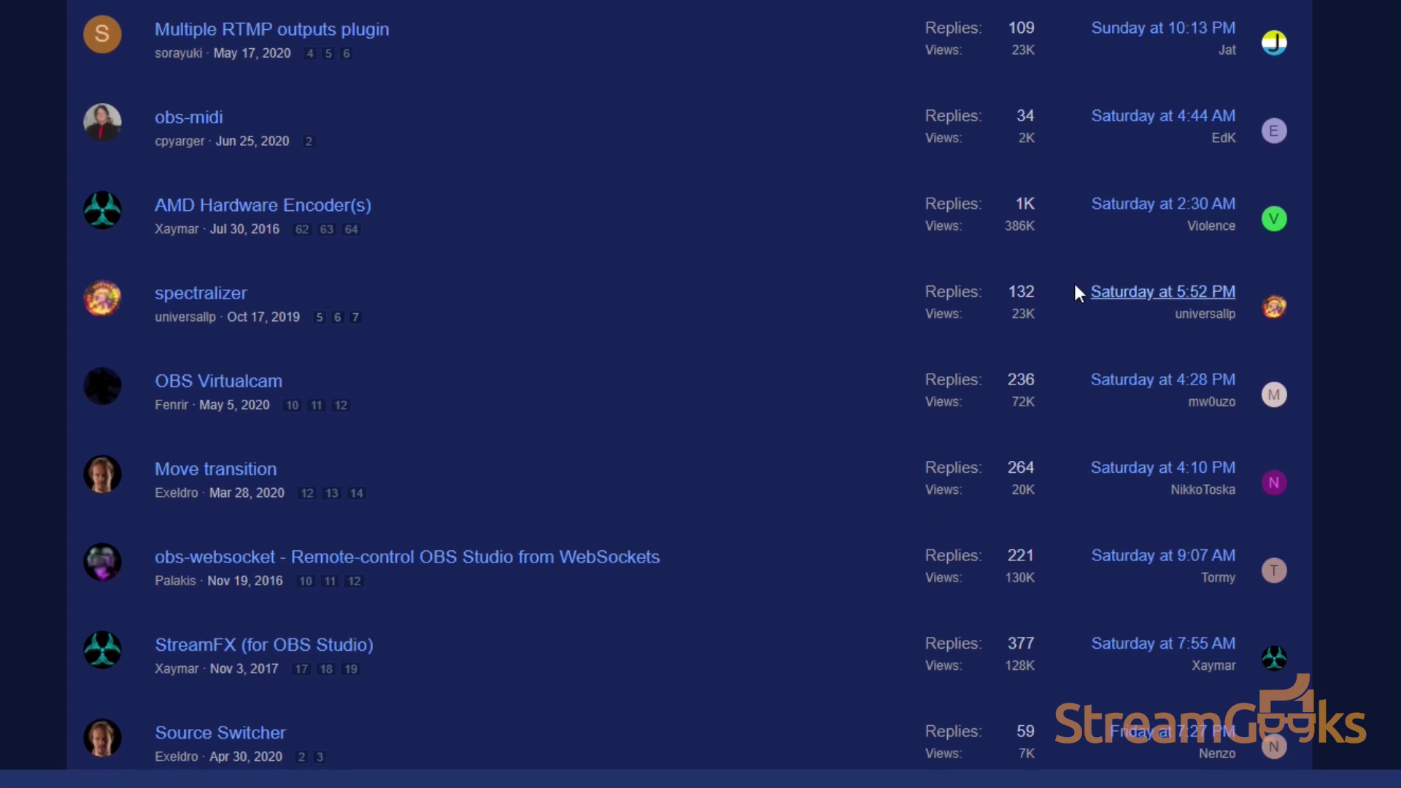
Open the OBS Virtualcam plugin thread and read through it.
left_click(214, 382)
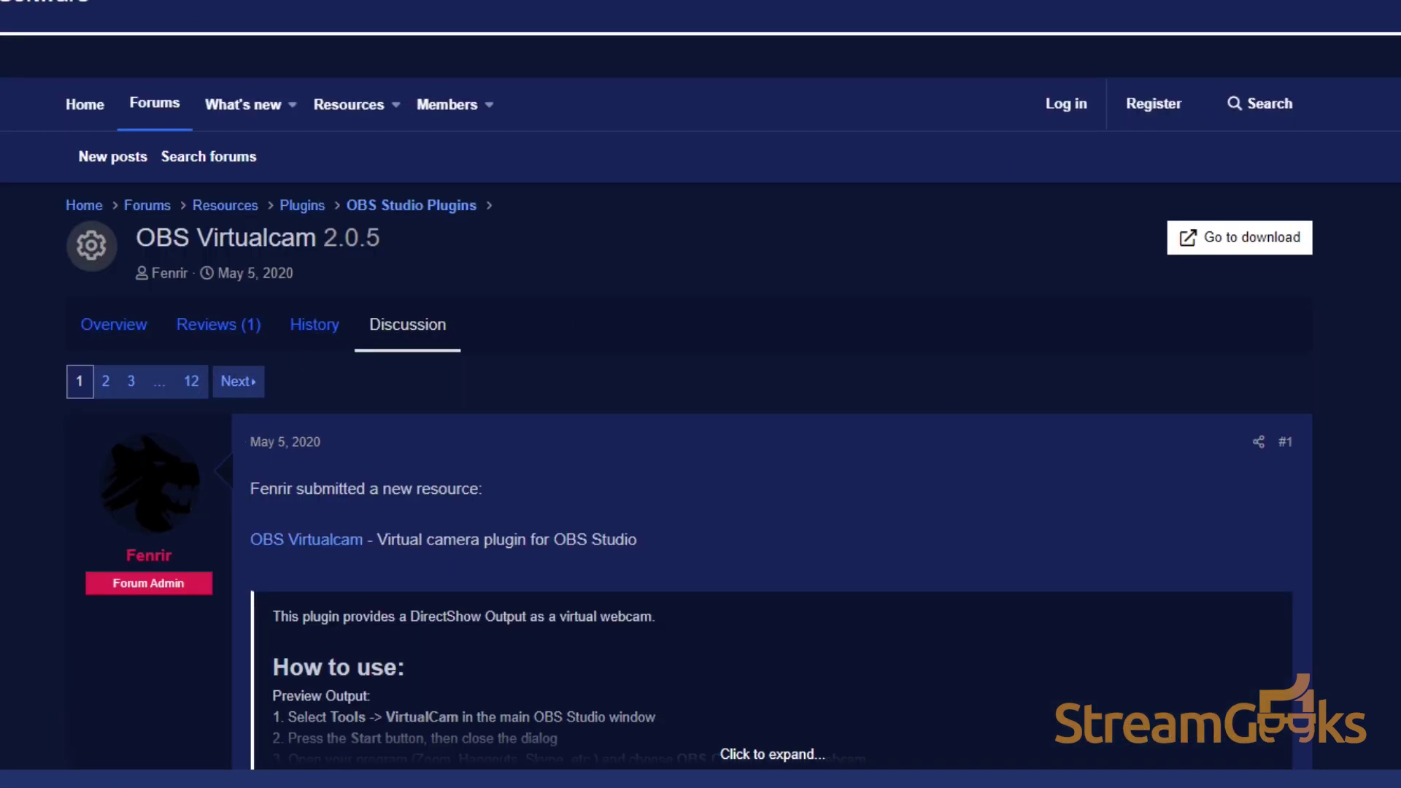
scroll(701, 394, "down", 5)
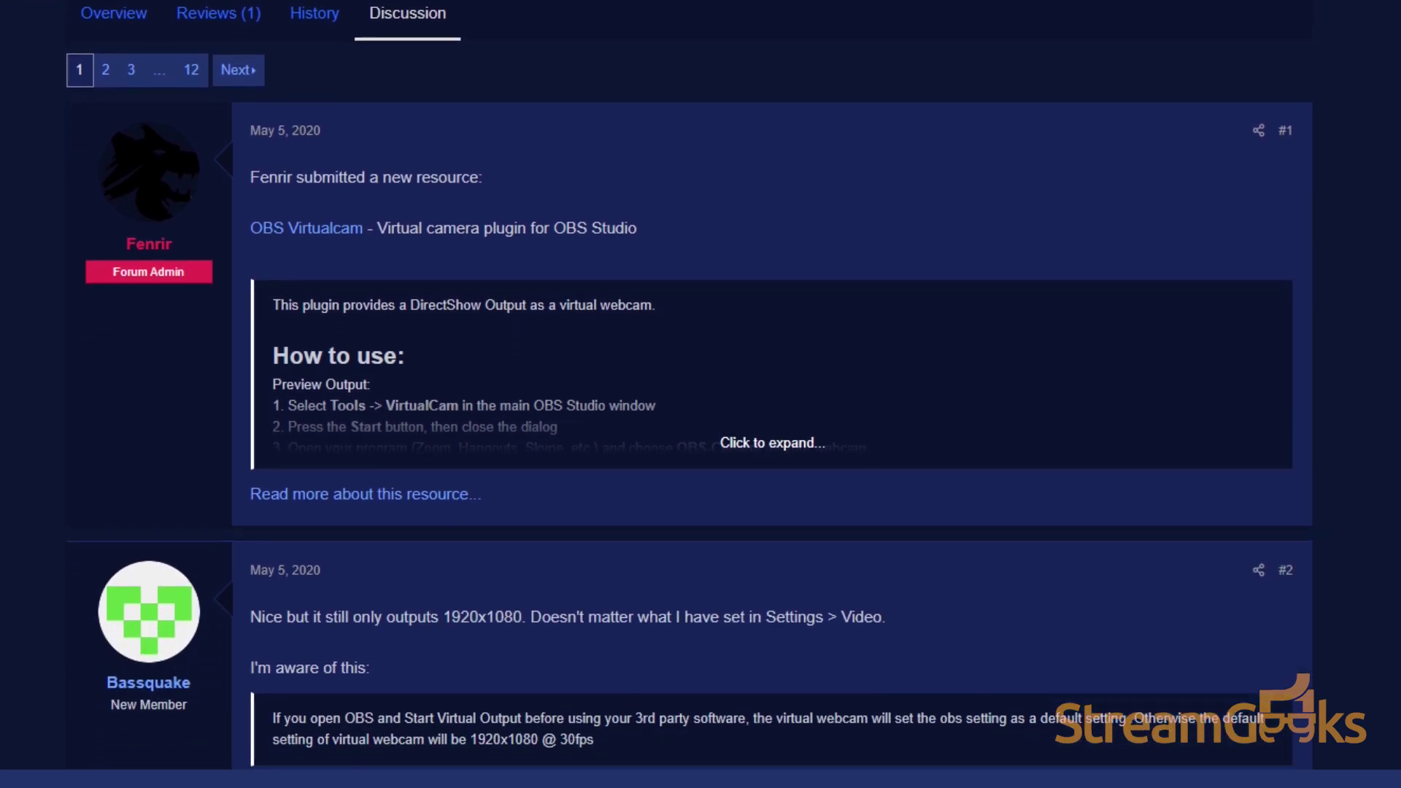
scroll(701, 394, "down", 3)
scroll(700, 394, "up", 5)
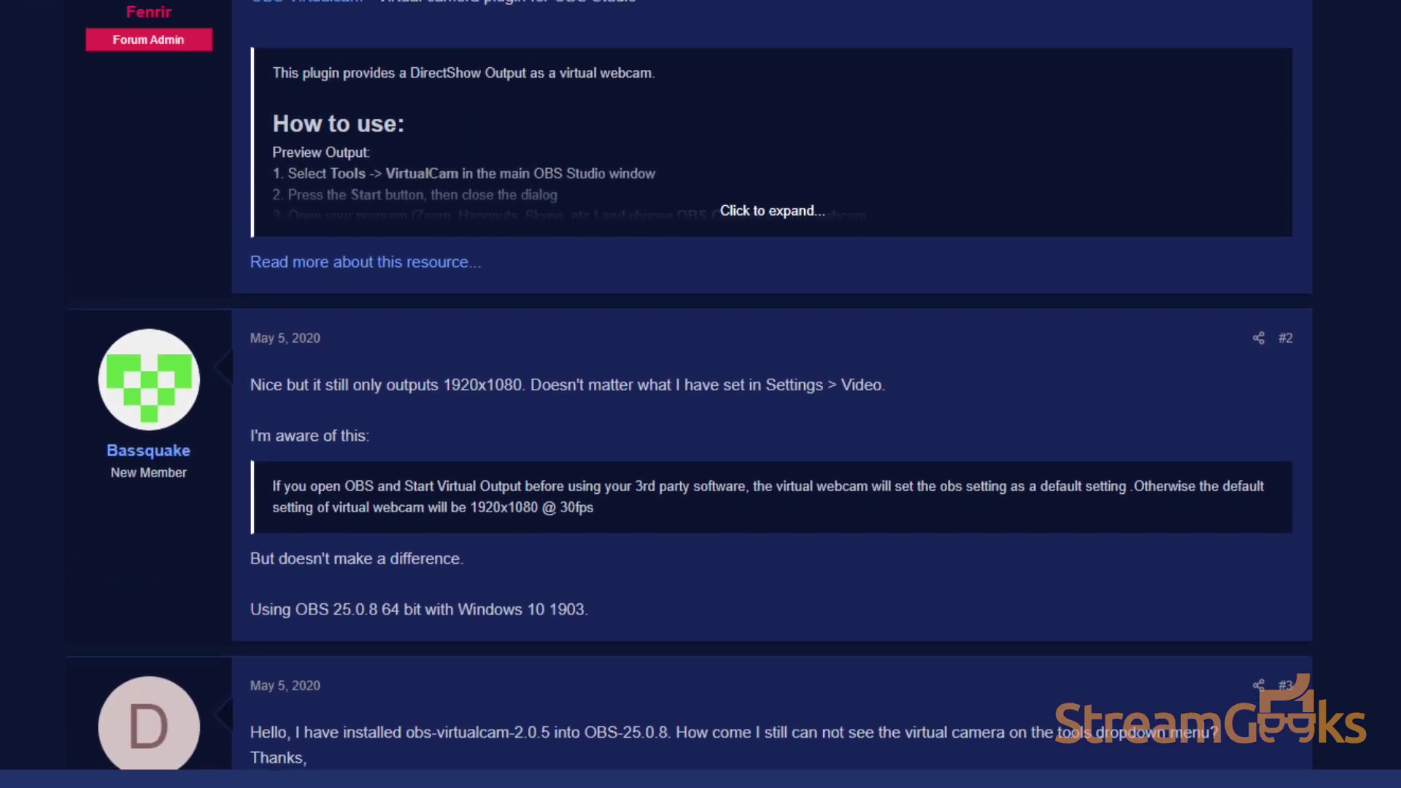
scroll(700, 394, "up", 4)
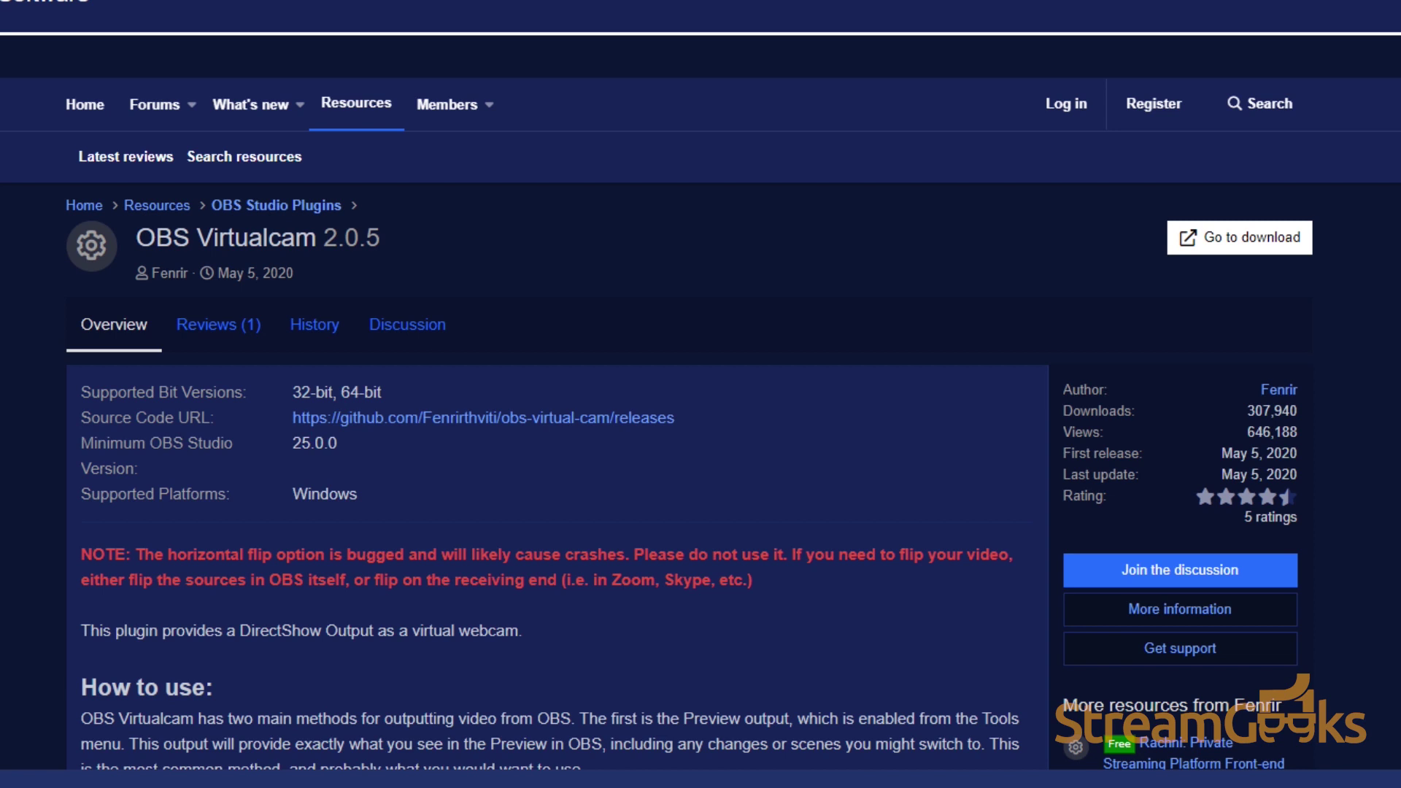
scroll(701, 394, "down", 3)
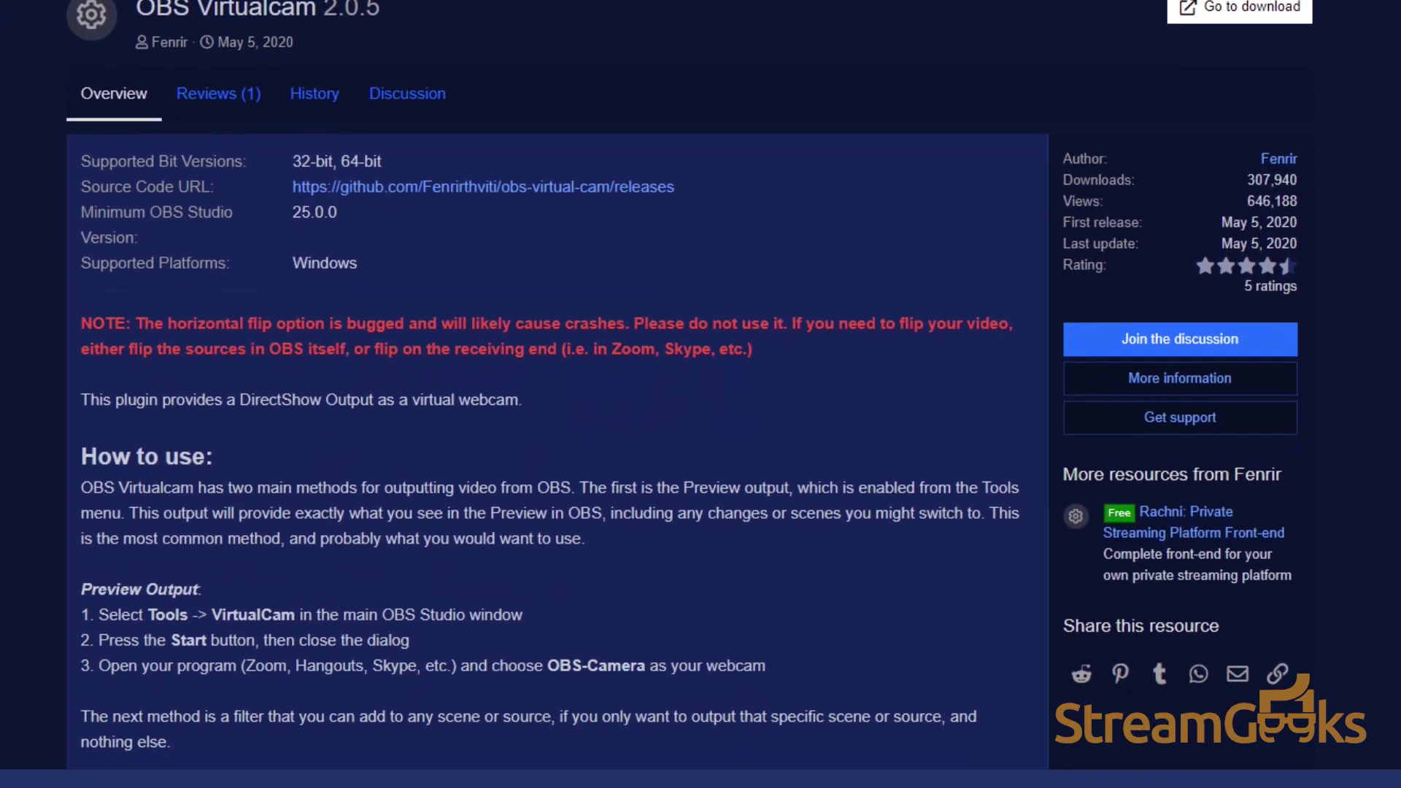
scroll(1397, 71, "up", 4)
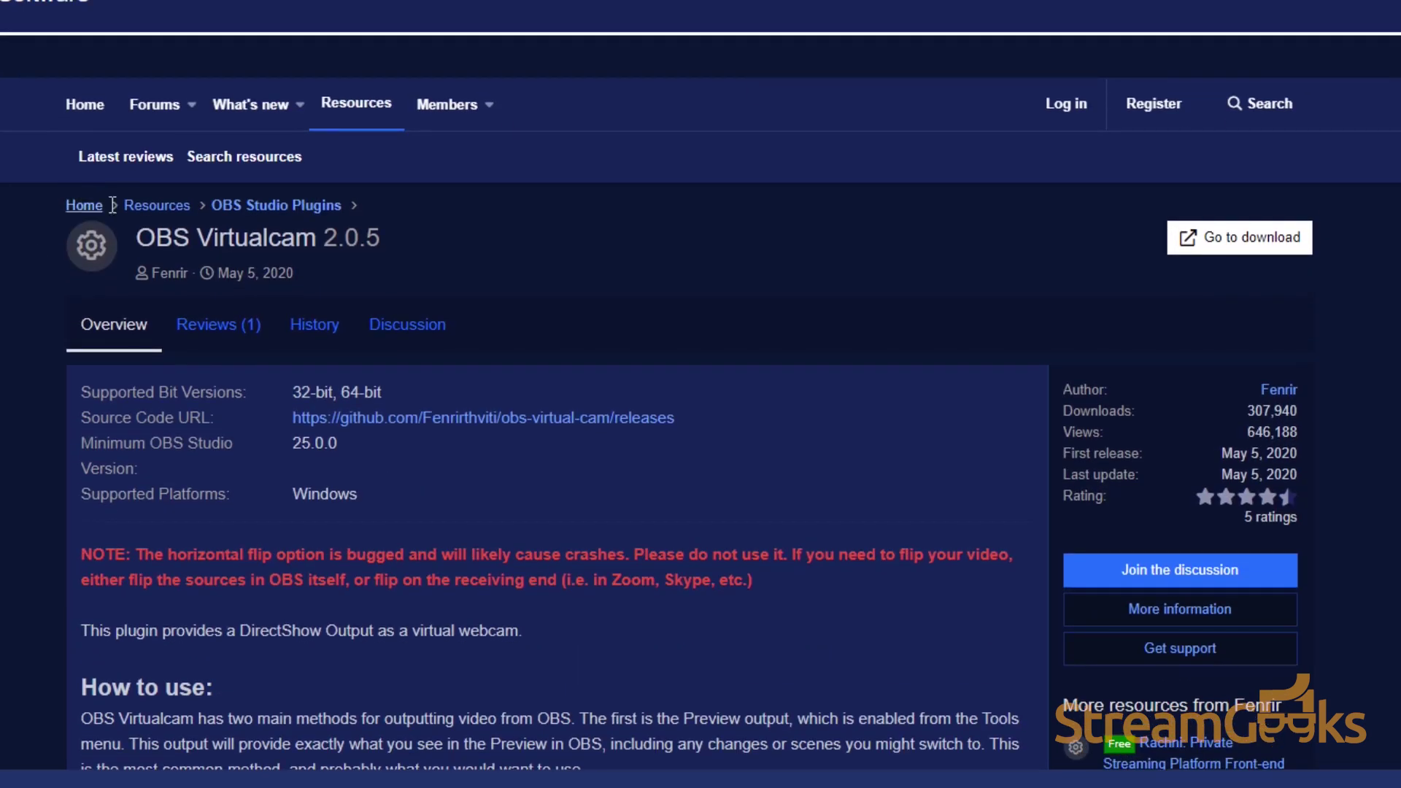
Return to OBS Studio Plugins and view the obs-websocket 4.8.0 resource page.
left_click(257, 206)
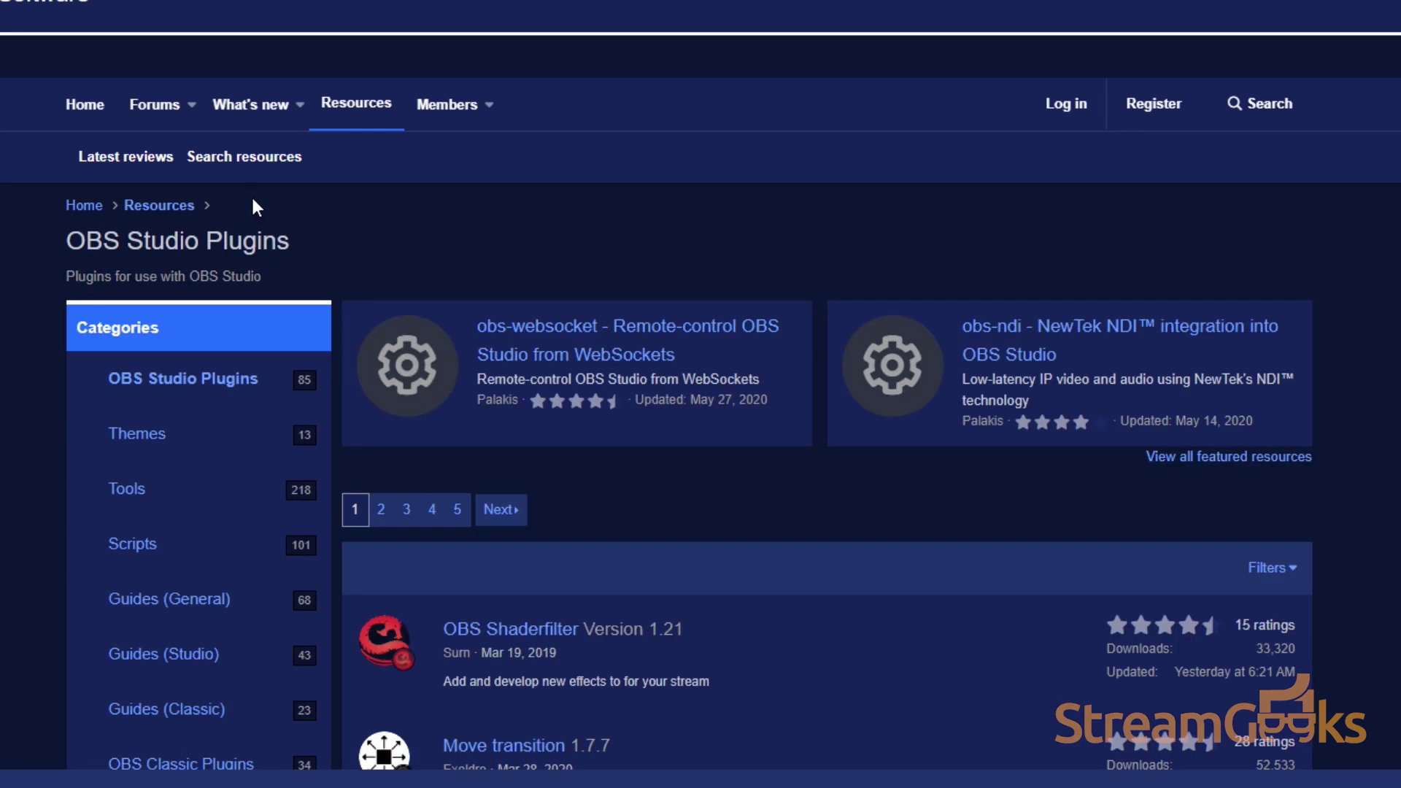
left_click(566, 340)
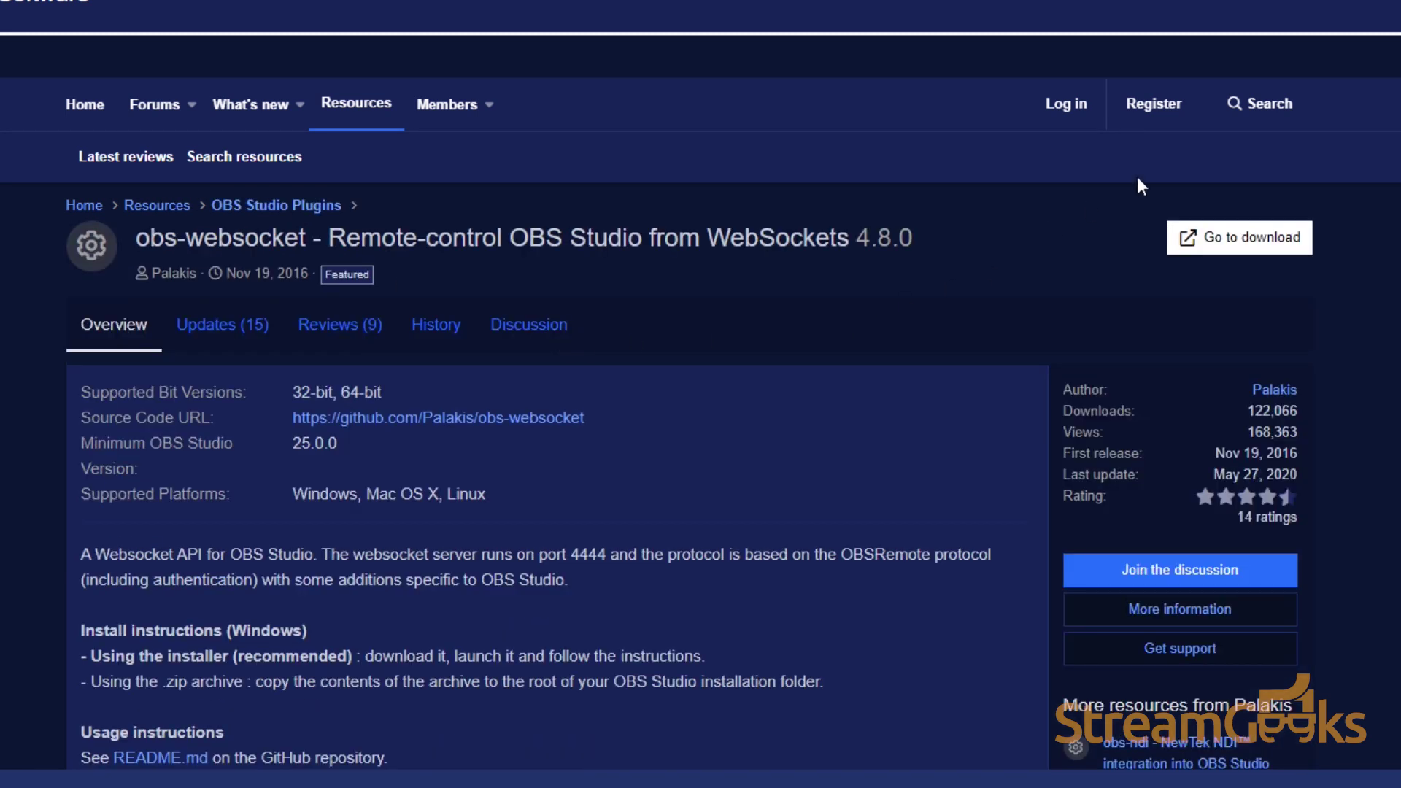
scroll(701, 394, "down", 3)
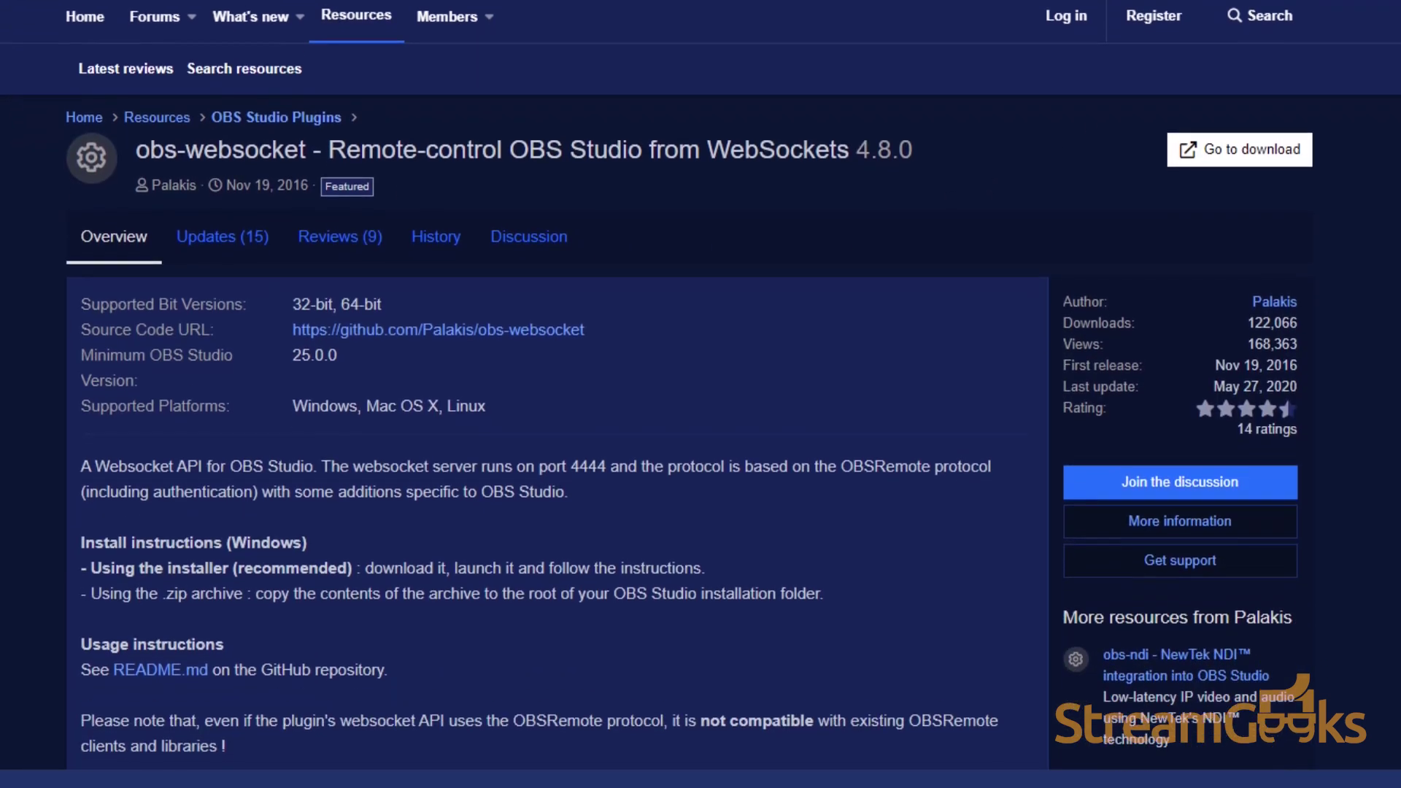
scroll(700, 394, "down", 5)
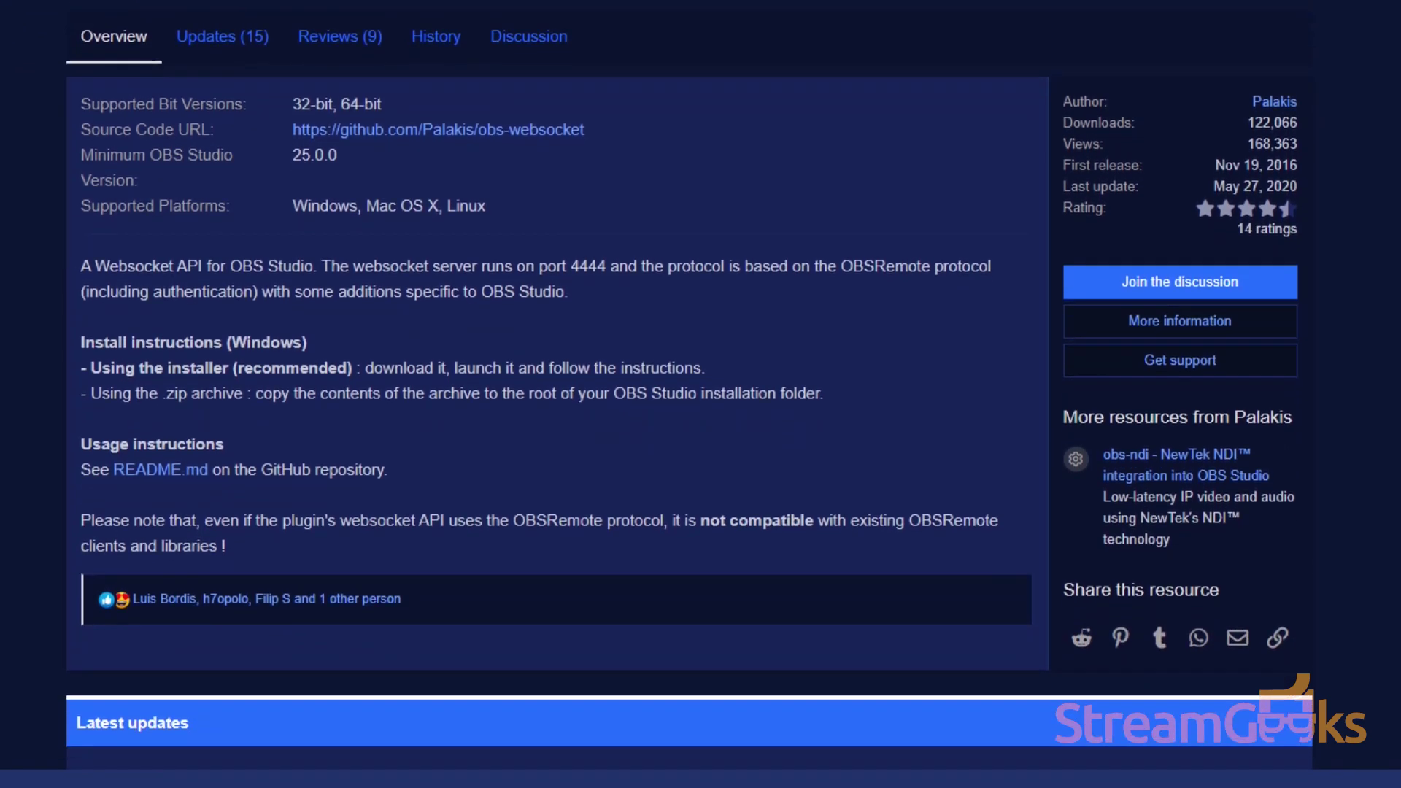
scroll(700, 394, "up", 7)
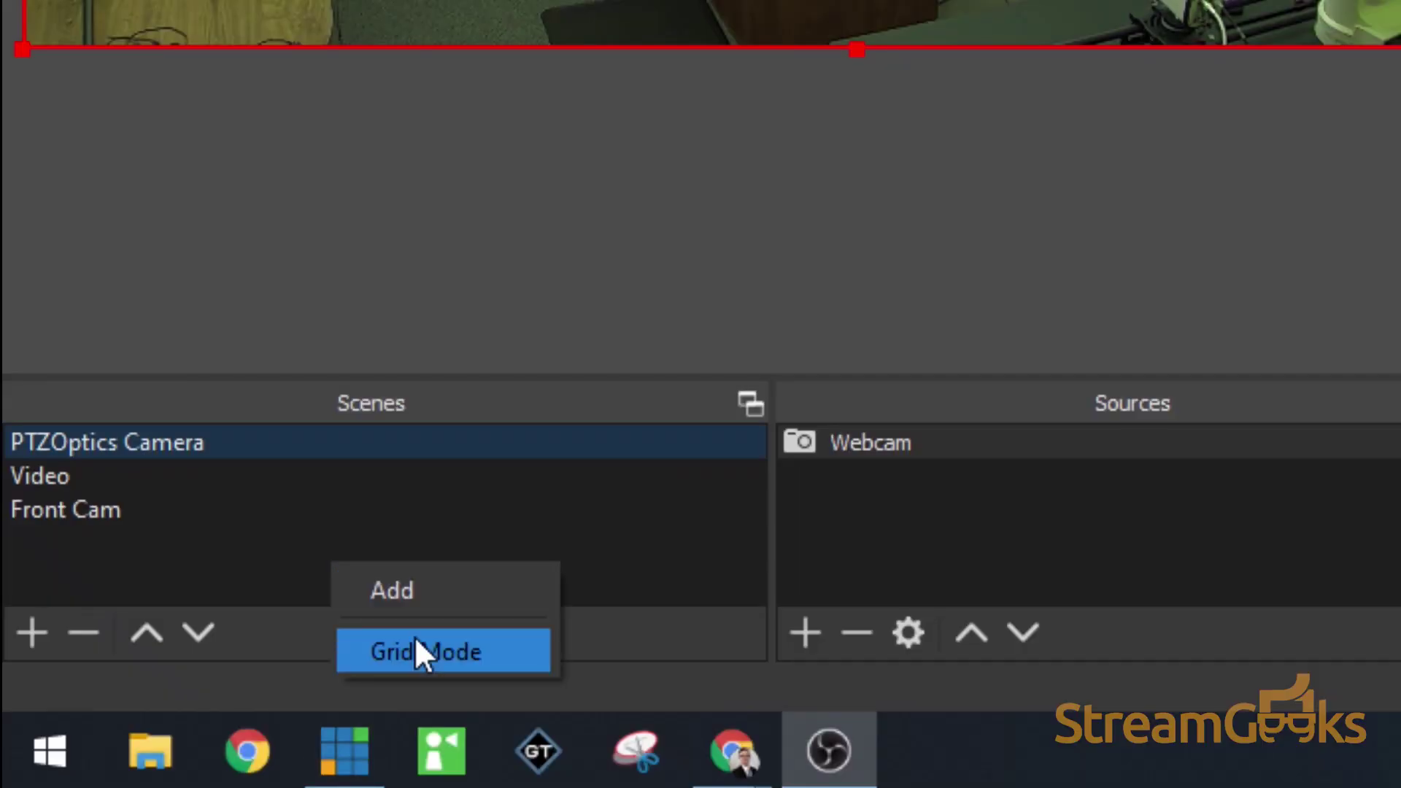
Show scenes as a grid and add a Video Capture Device source using Video (01-1 Pro Capture Quad SDI).
left_click(416, 646)
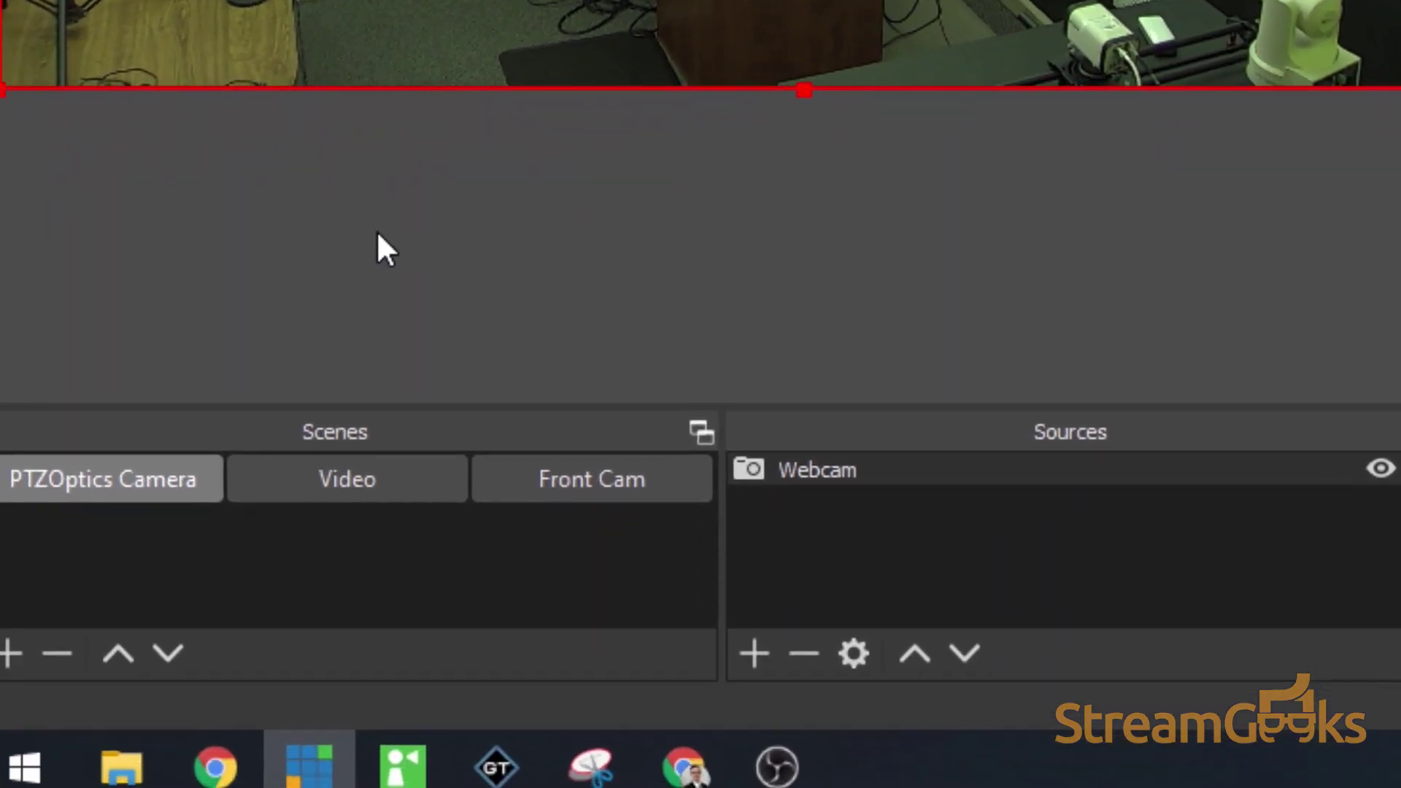
left_click(754, 653)
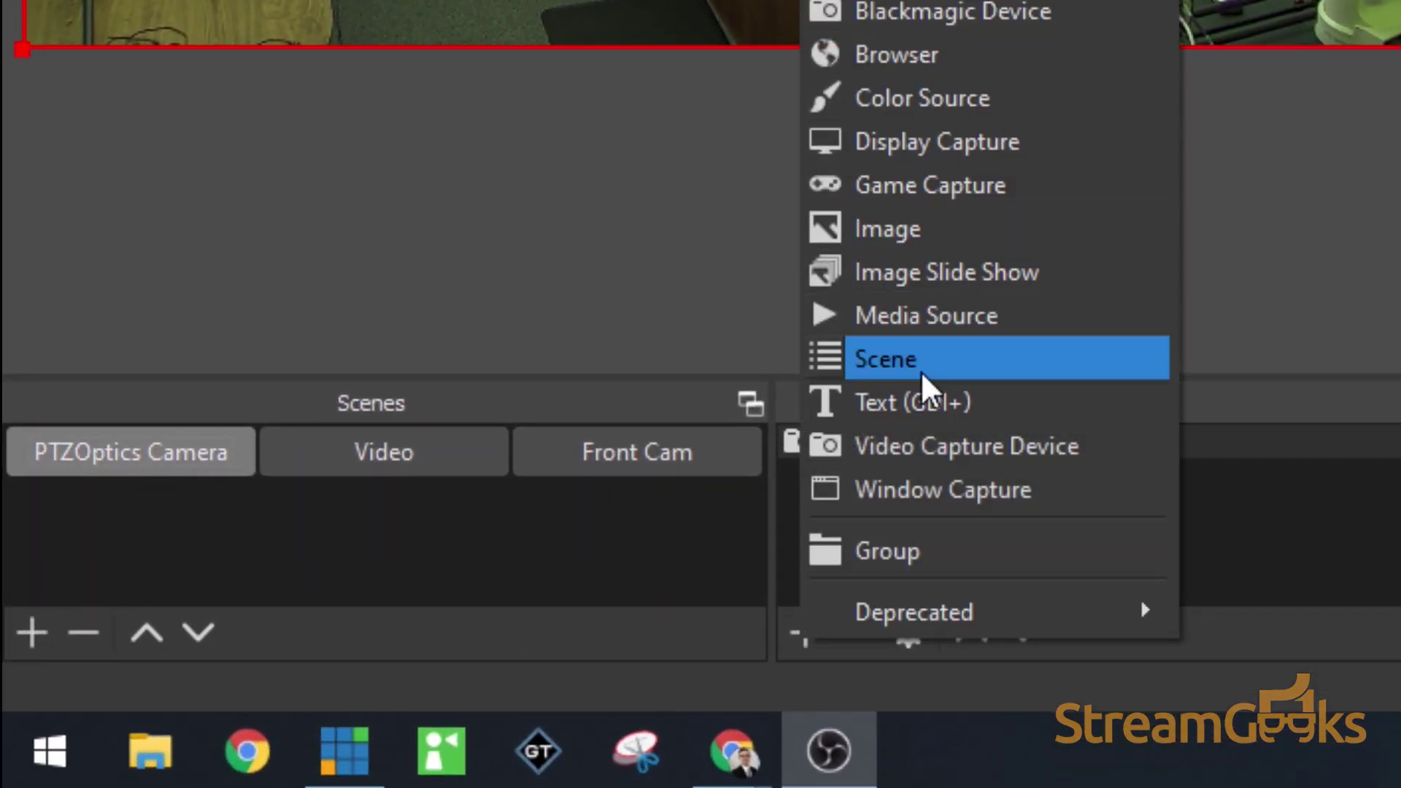
left_click(687, 484)
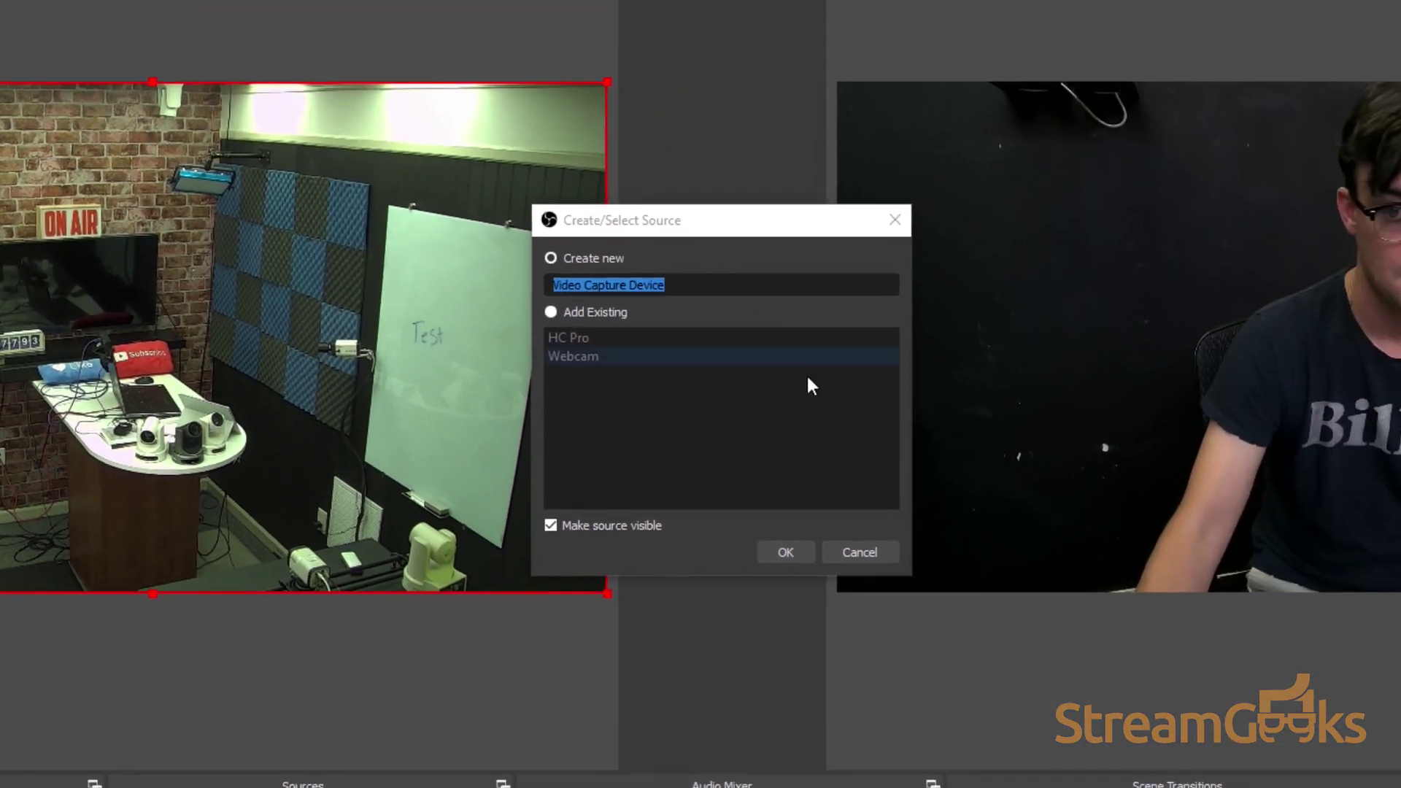
left_click(785, 552)
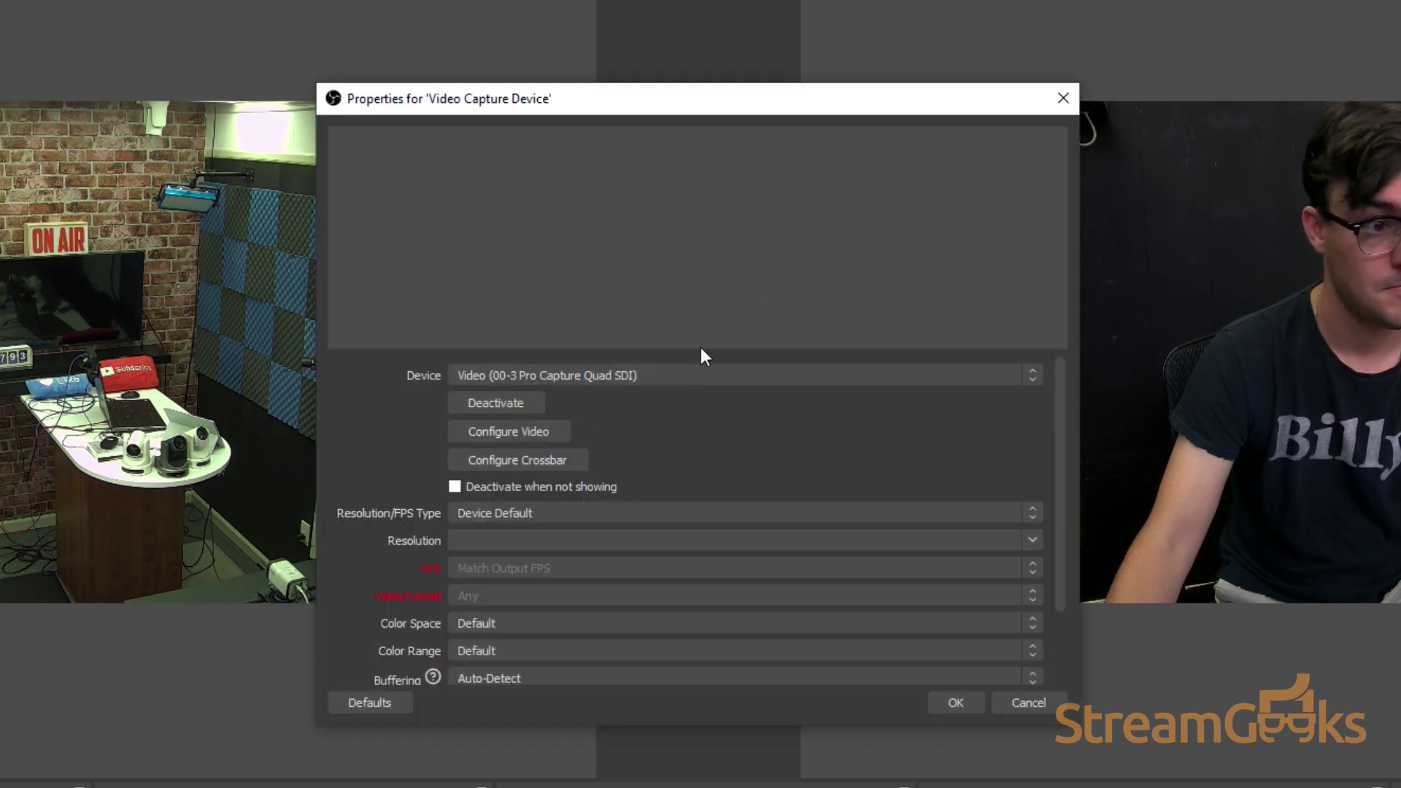
left_click(715, 376)
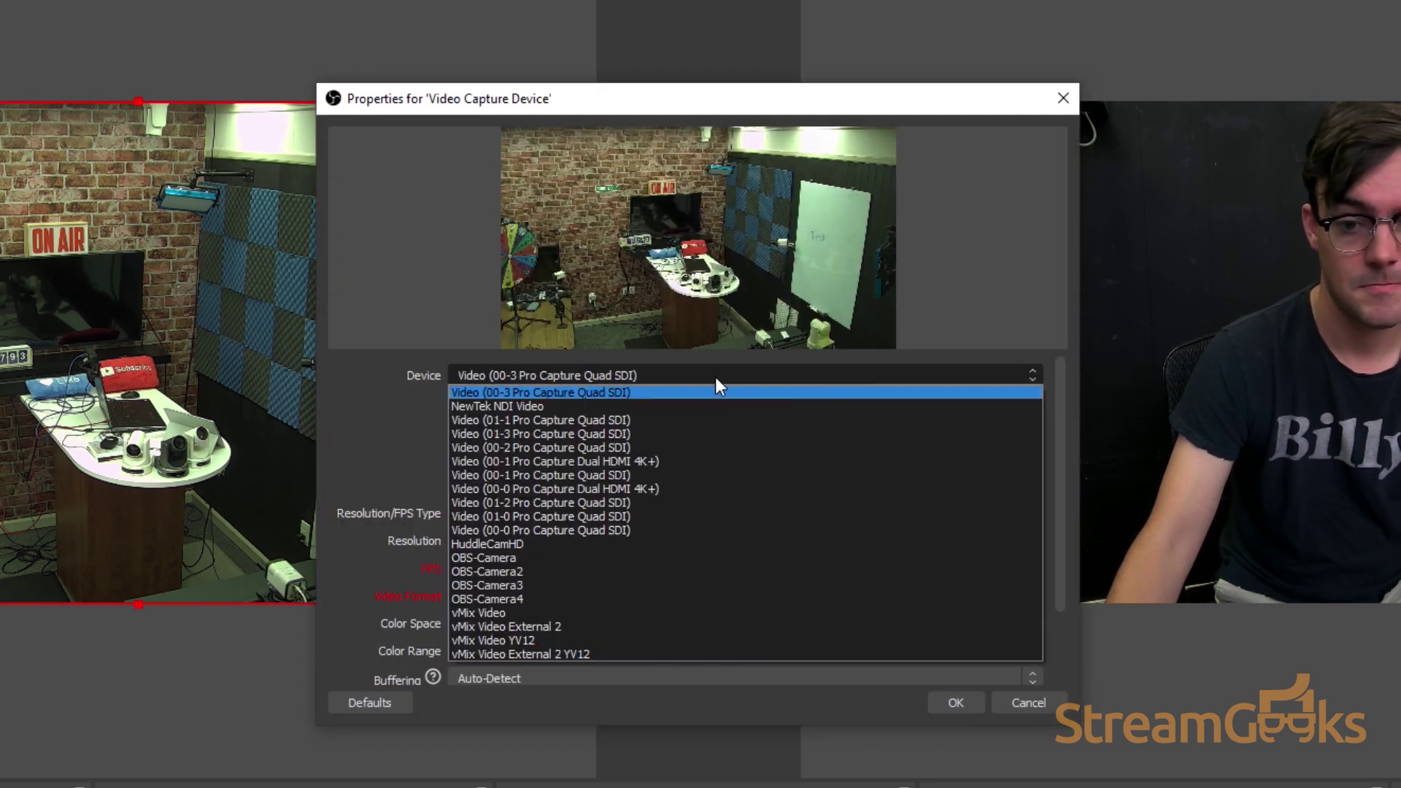
left_click(712, 422)
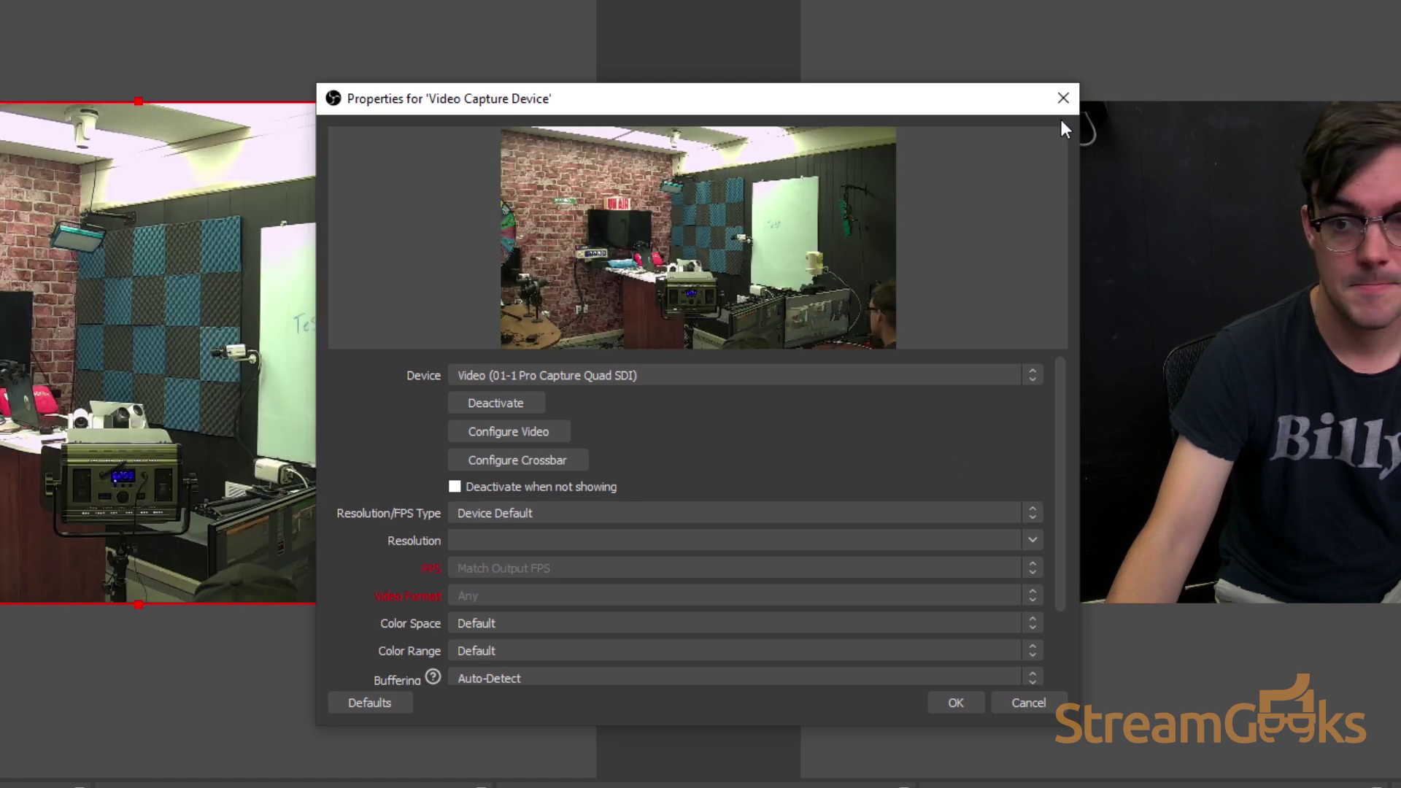
left_click(1063, 99)
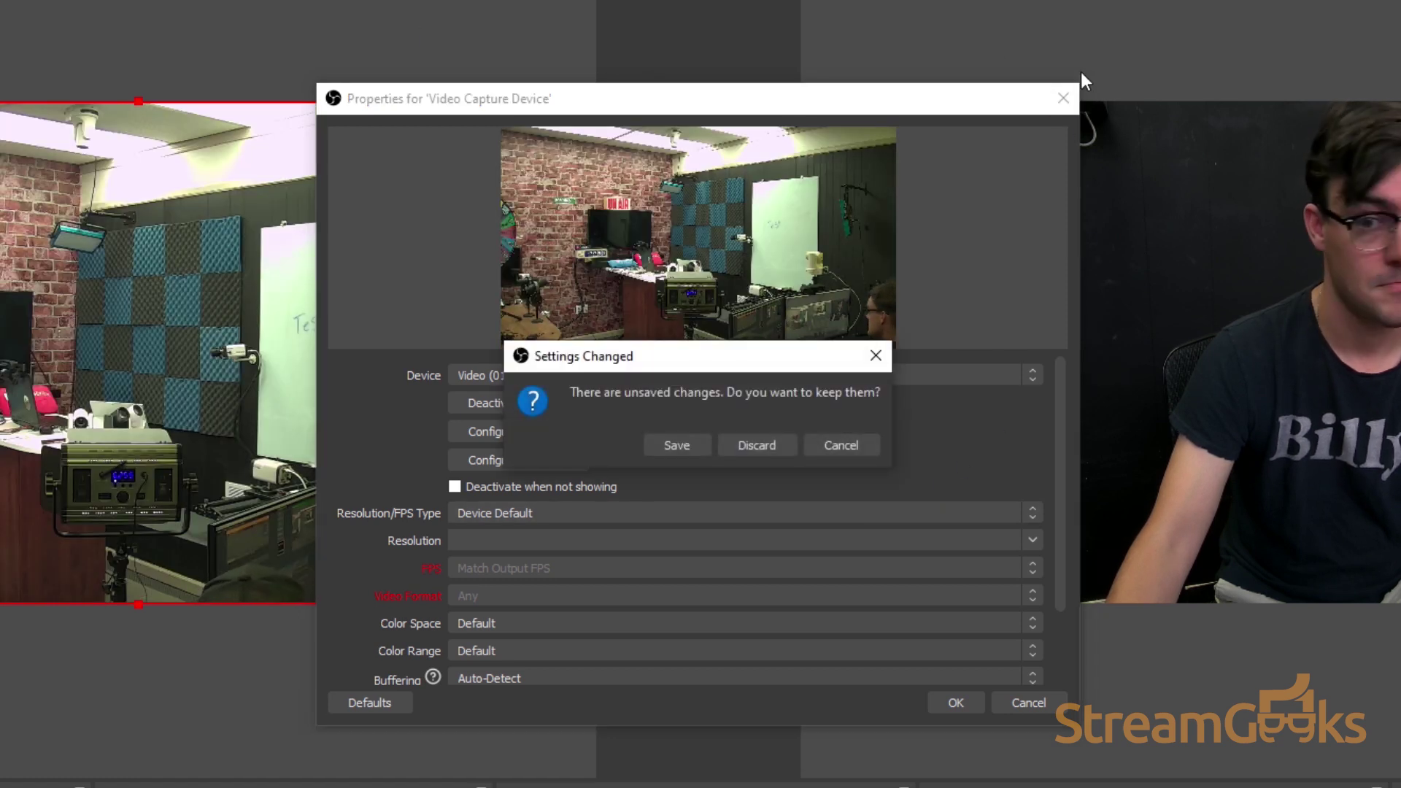
left_click(773, 448)
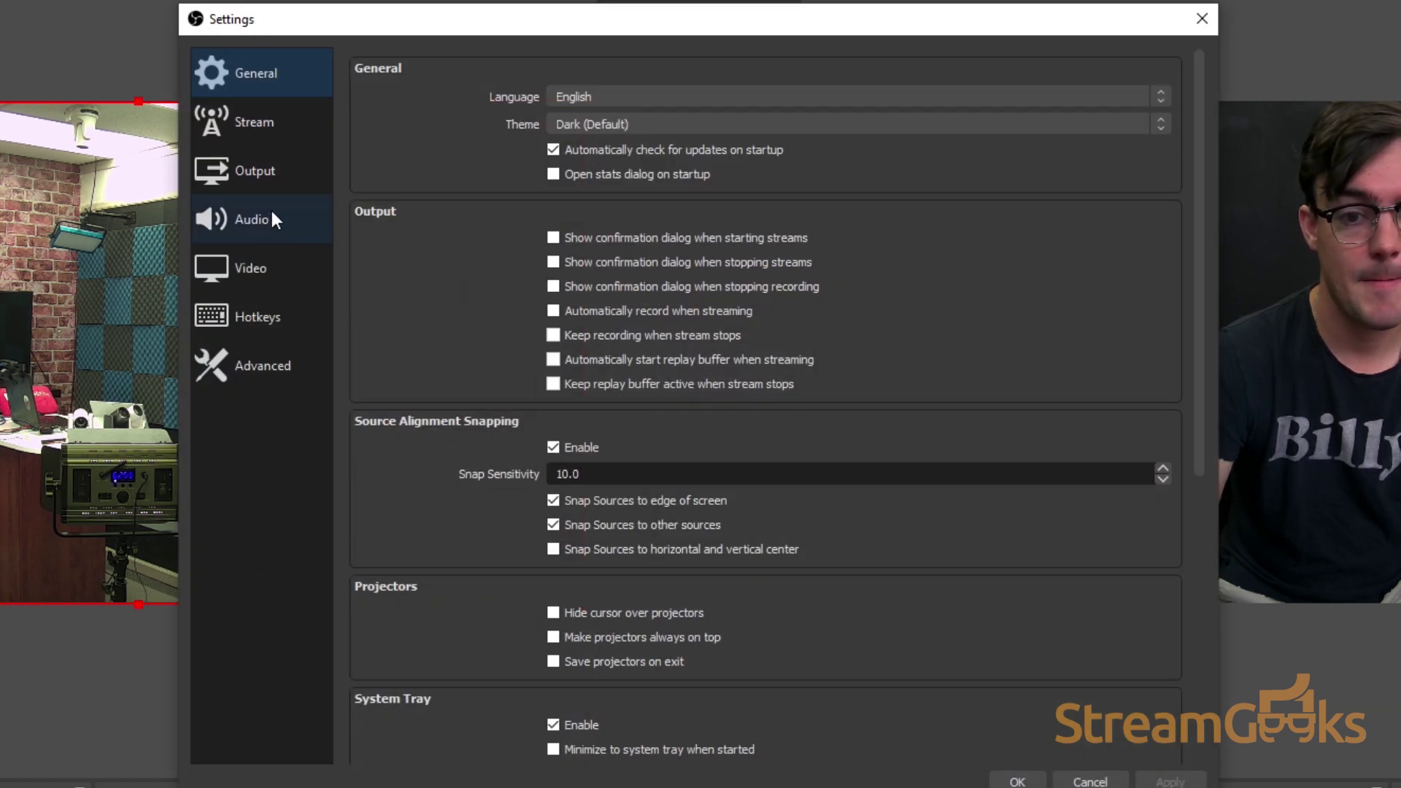
left_click(271, 212)
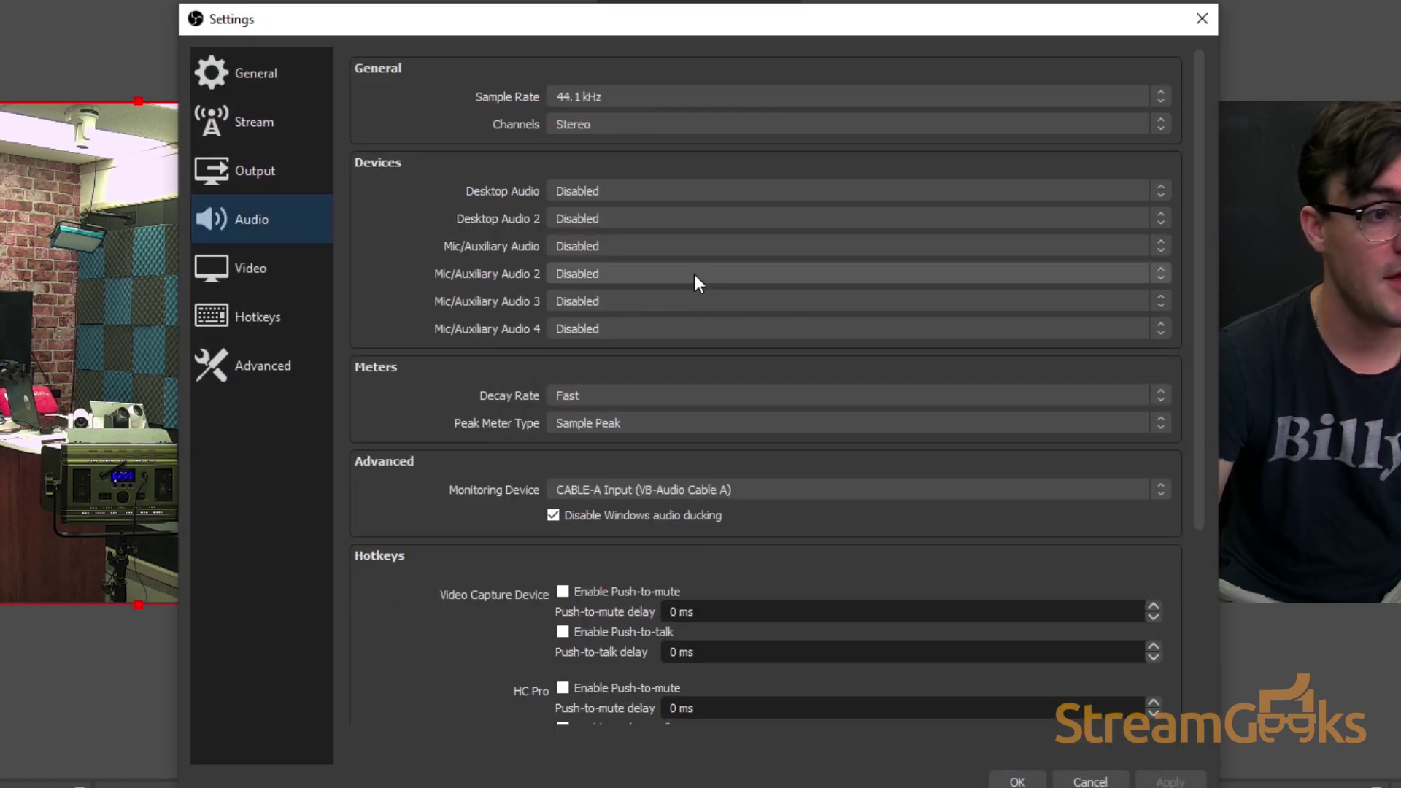
left_click(802, 216)
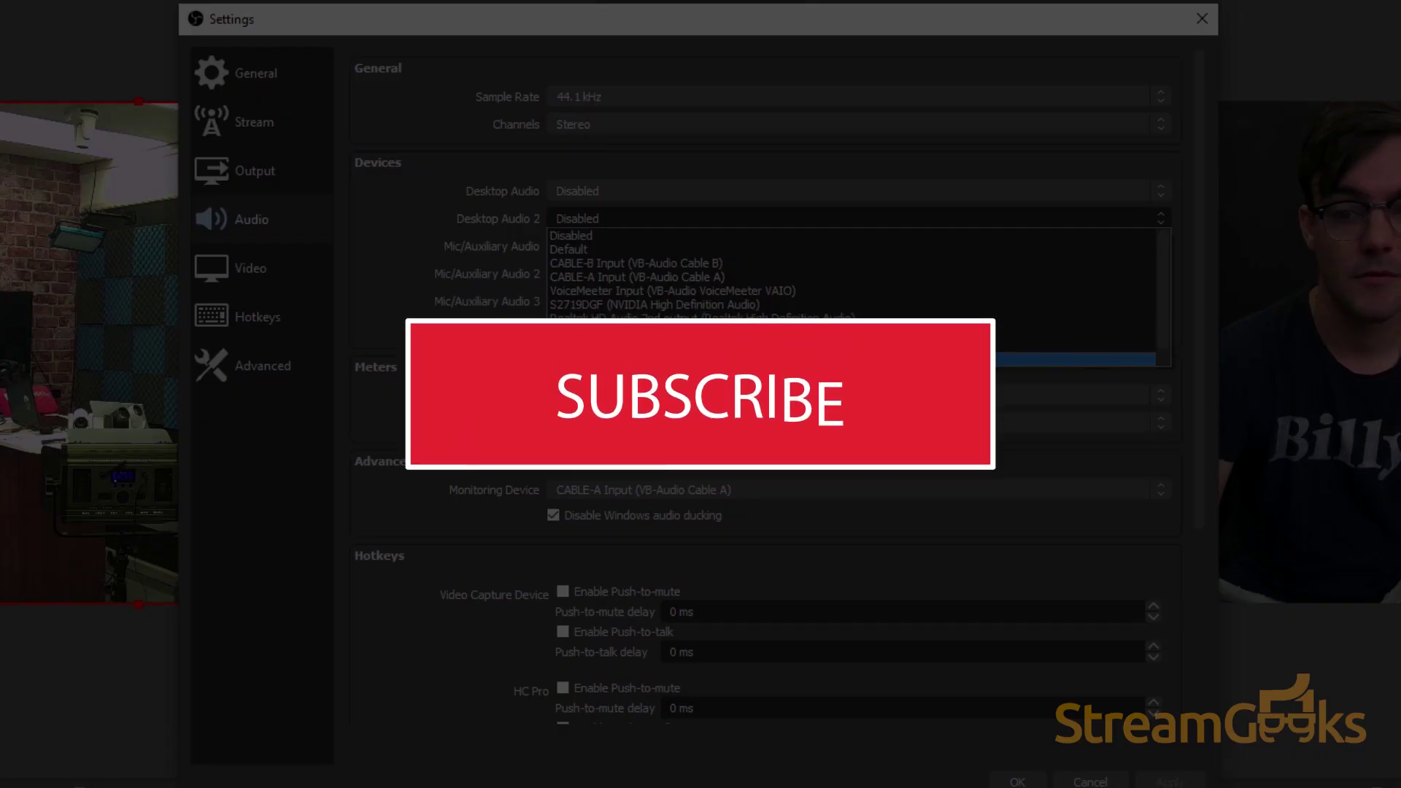
key("Escape")
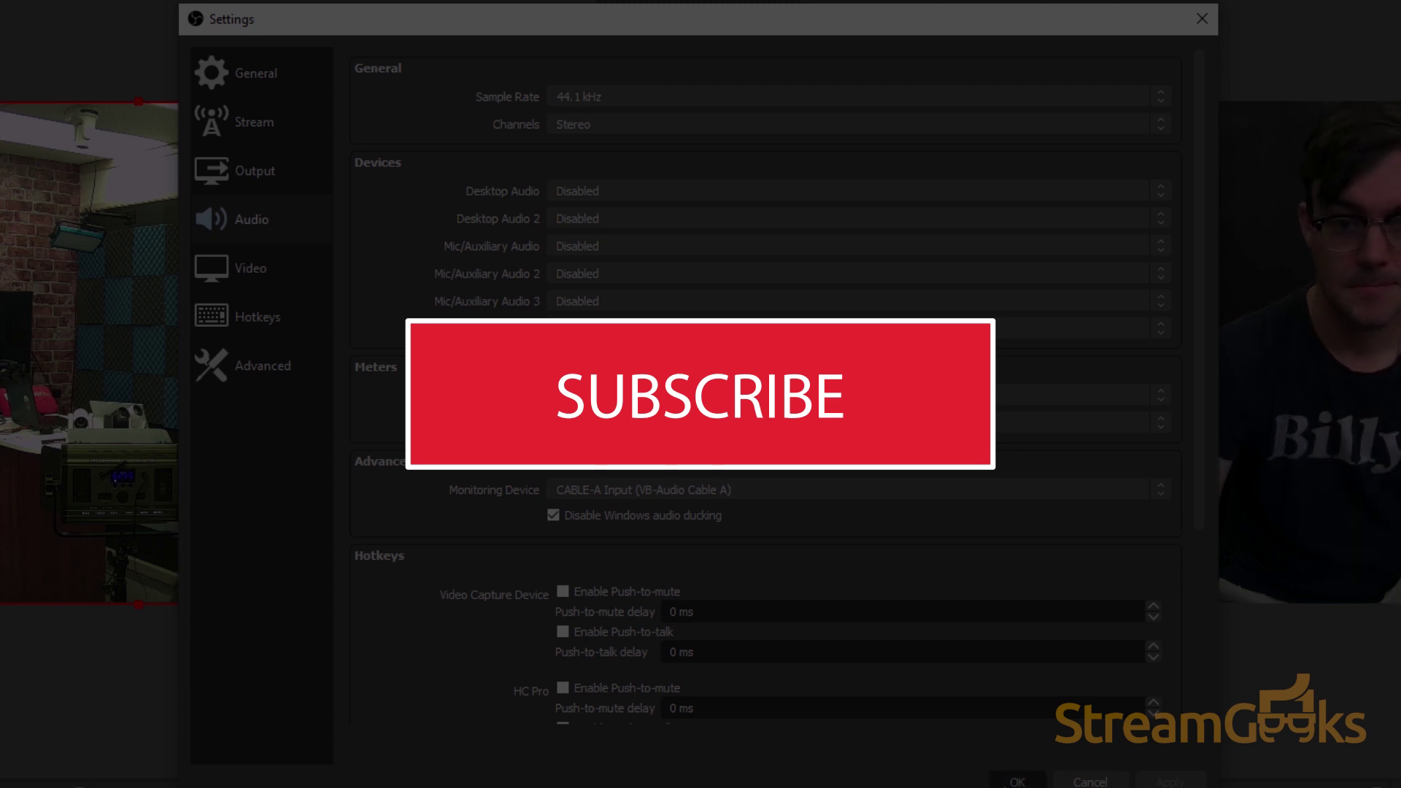
left_click(1016, 781)
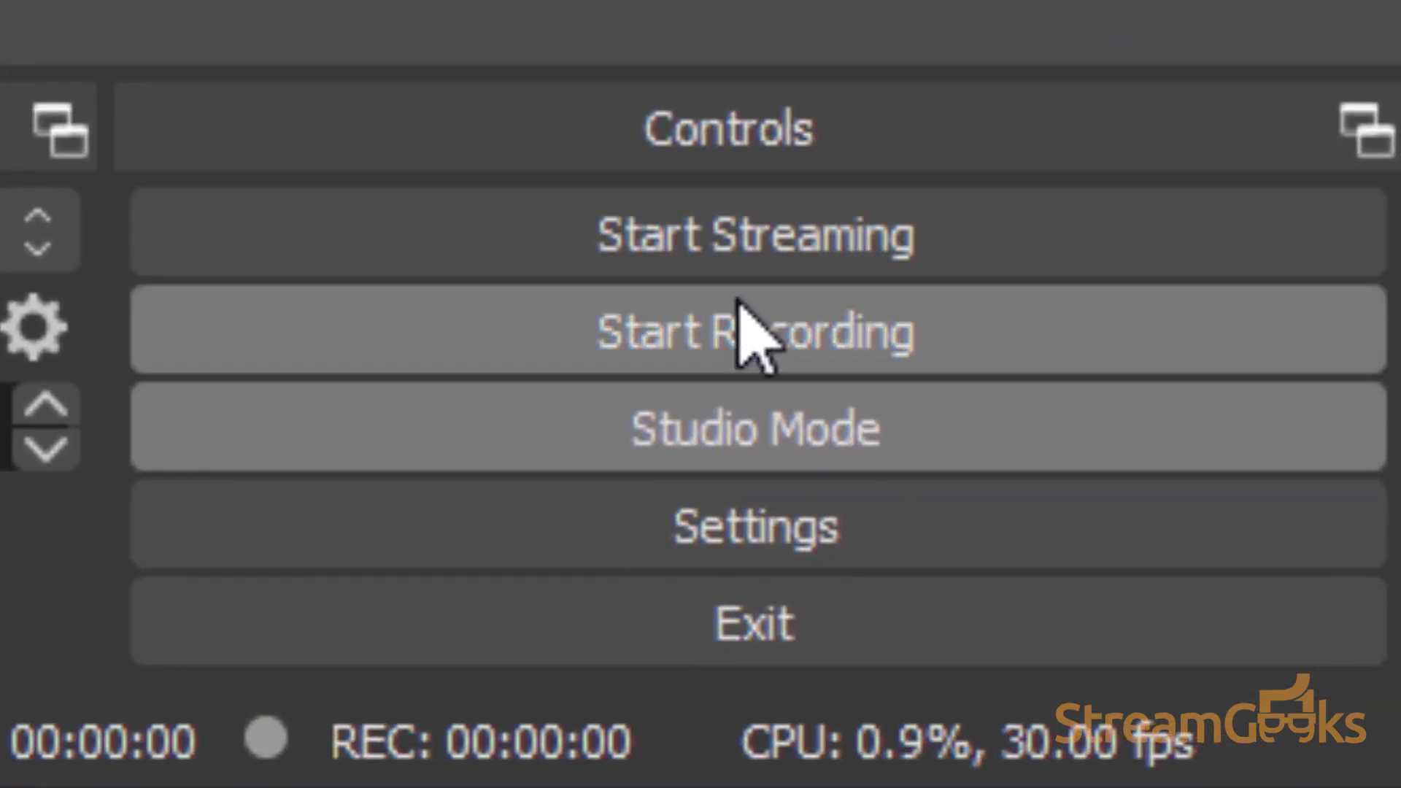
Start recording and dip the HC Pro audio level, returning it to 0.0 dB.
left_click(747, 337)
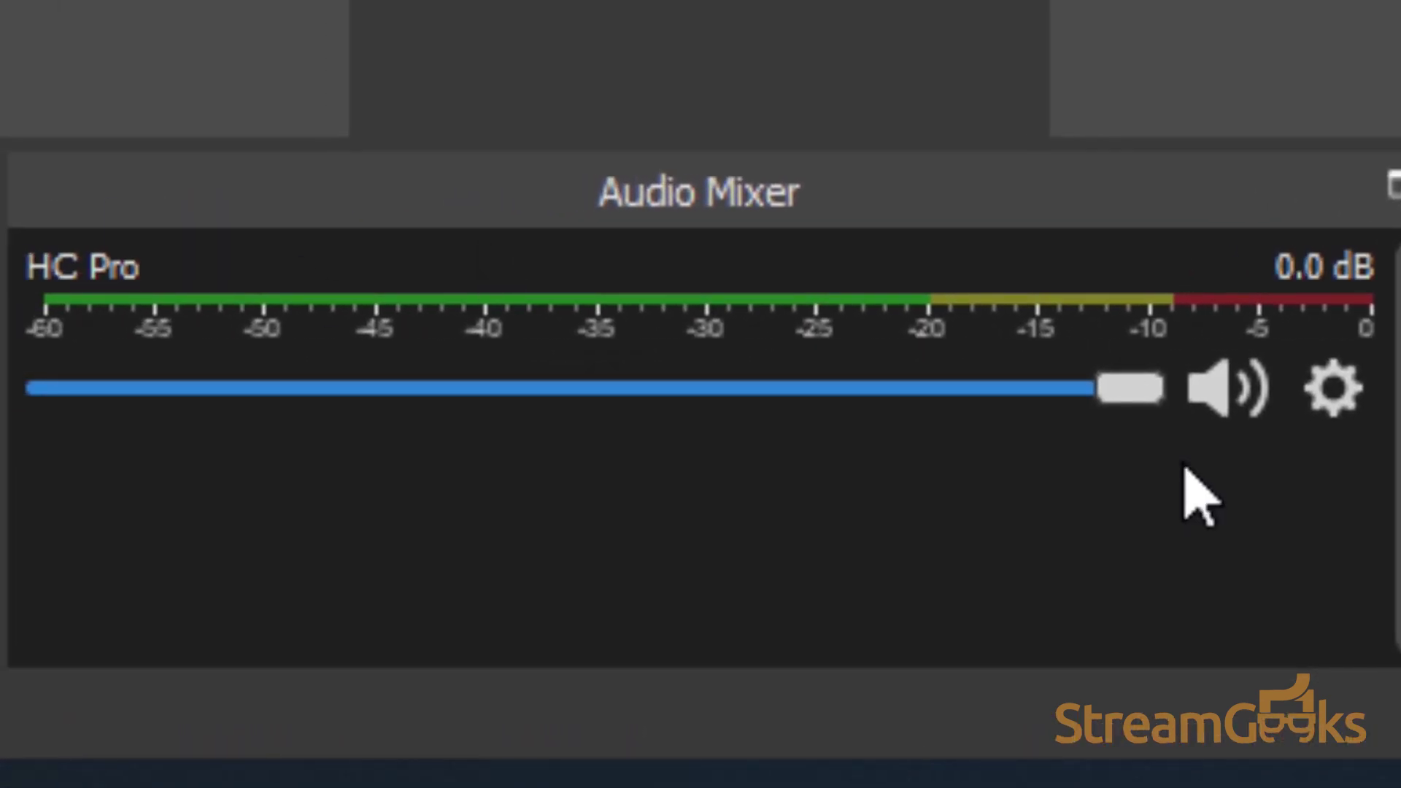
mouse_move(1151, 406)
left_mouse_down()
mouse_move(844, 400)
mouse_move(1142, 400)
left_mouse_up()
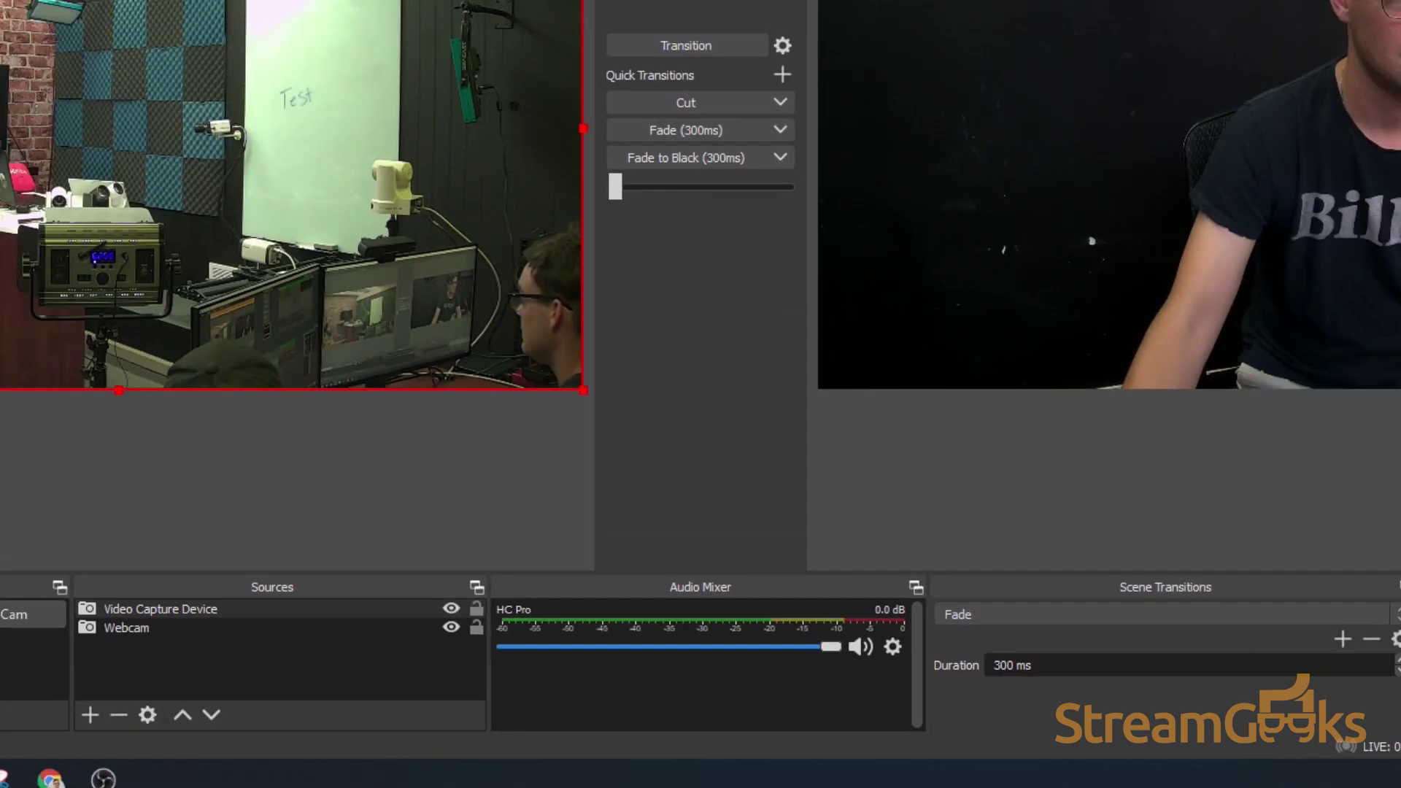
left_click(9, 22)
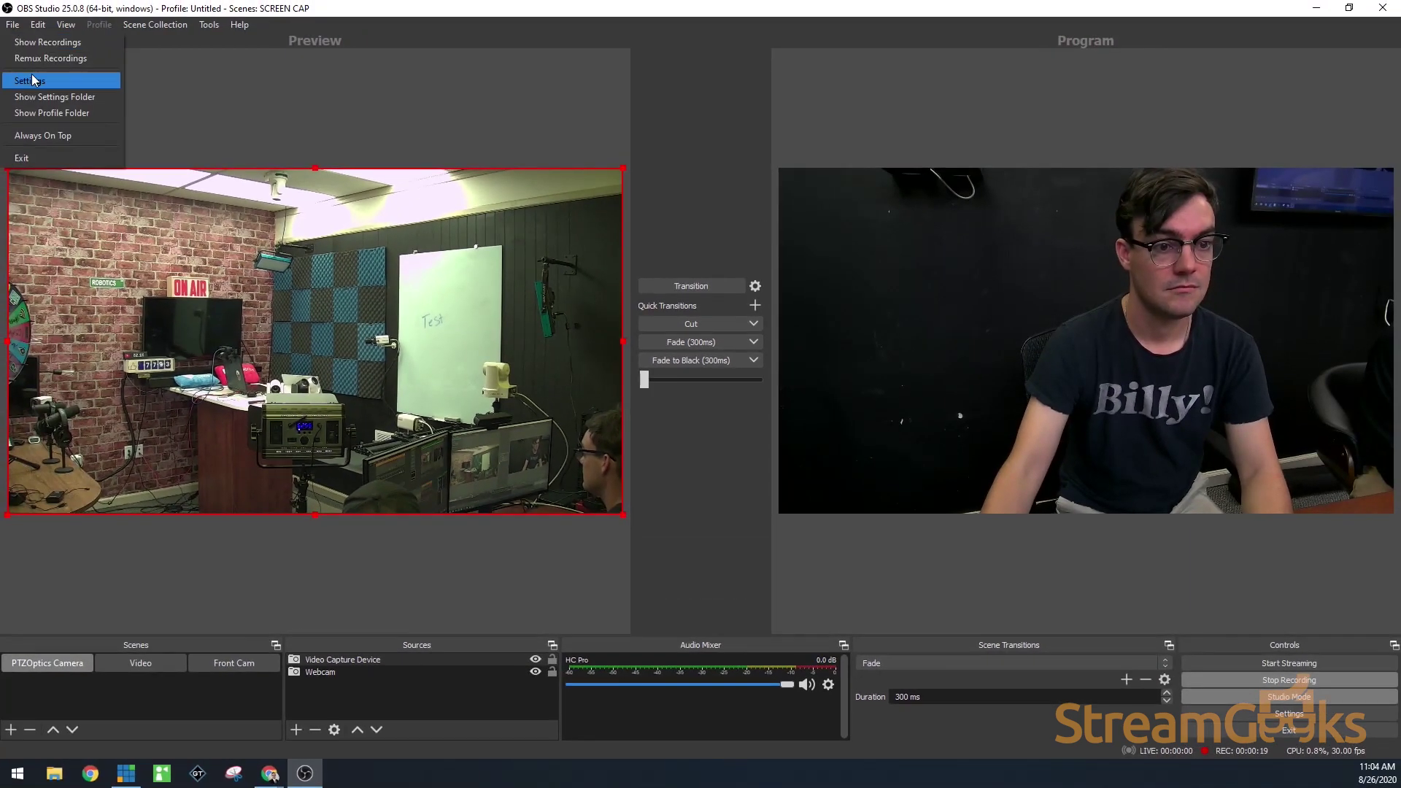
In Output settings, change the video bitrate from 8000 to 2500, then to 10000 Kbps.
left_click(30, 78)
left_click(409, 213)
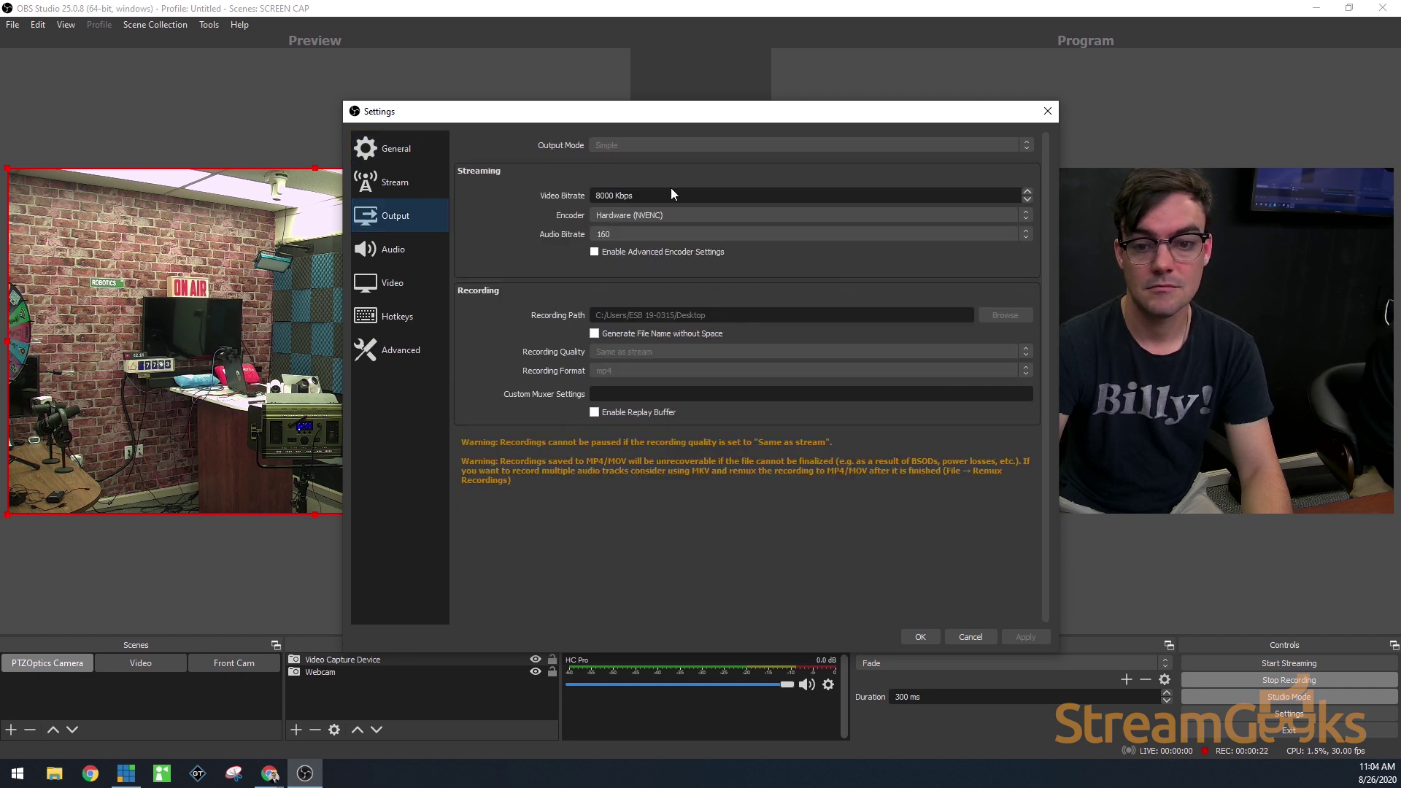
left_click_drag(613, 197, 595, 196)
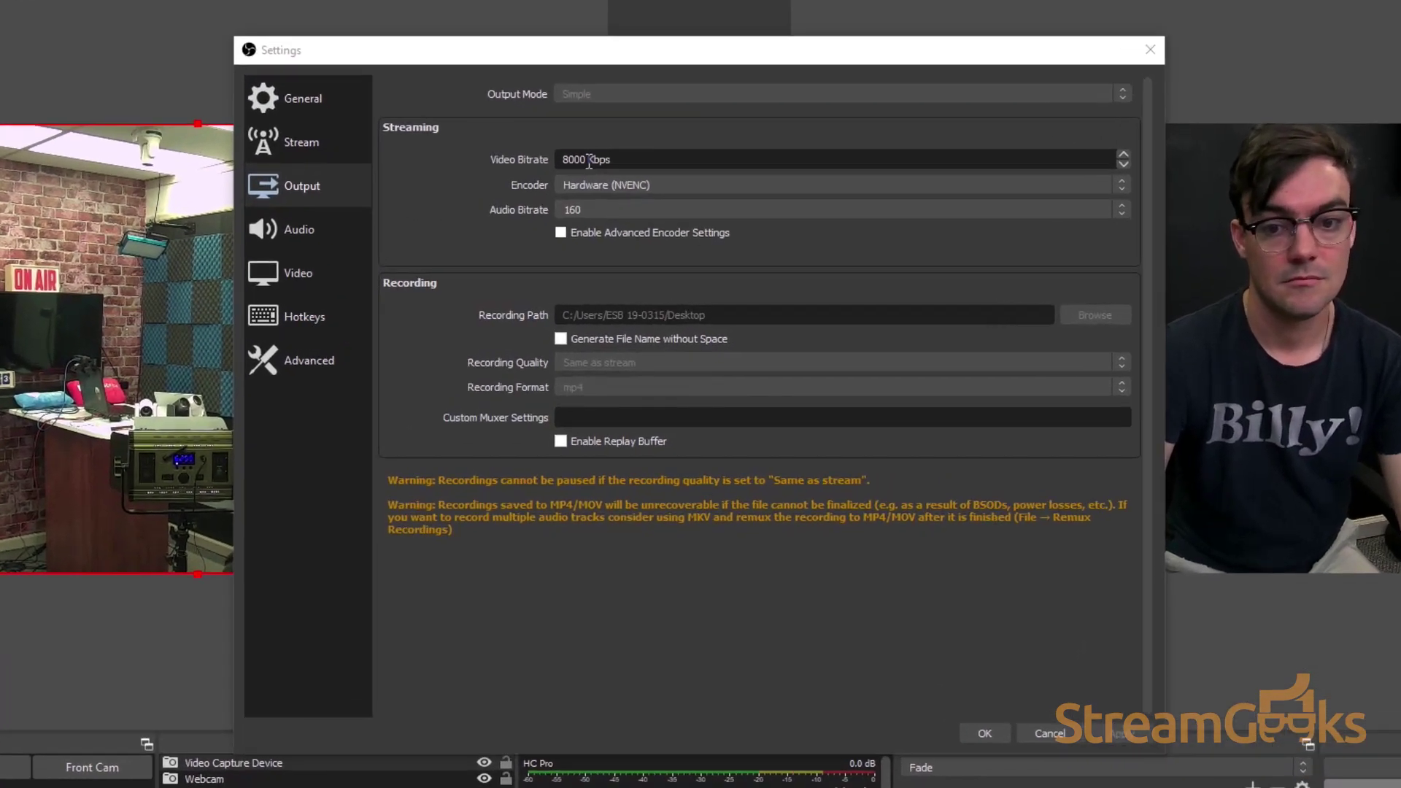
key("BackSpace")
key("BackSpace")
key("BackSpace")
key("BackSpace")
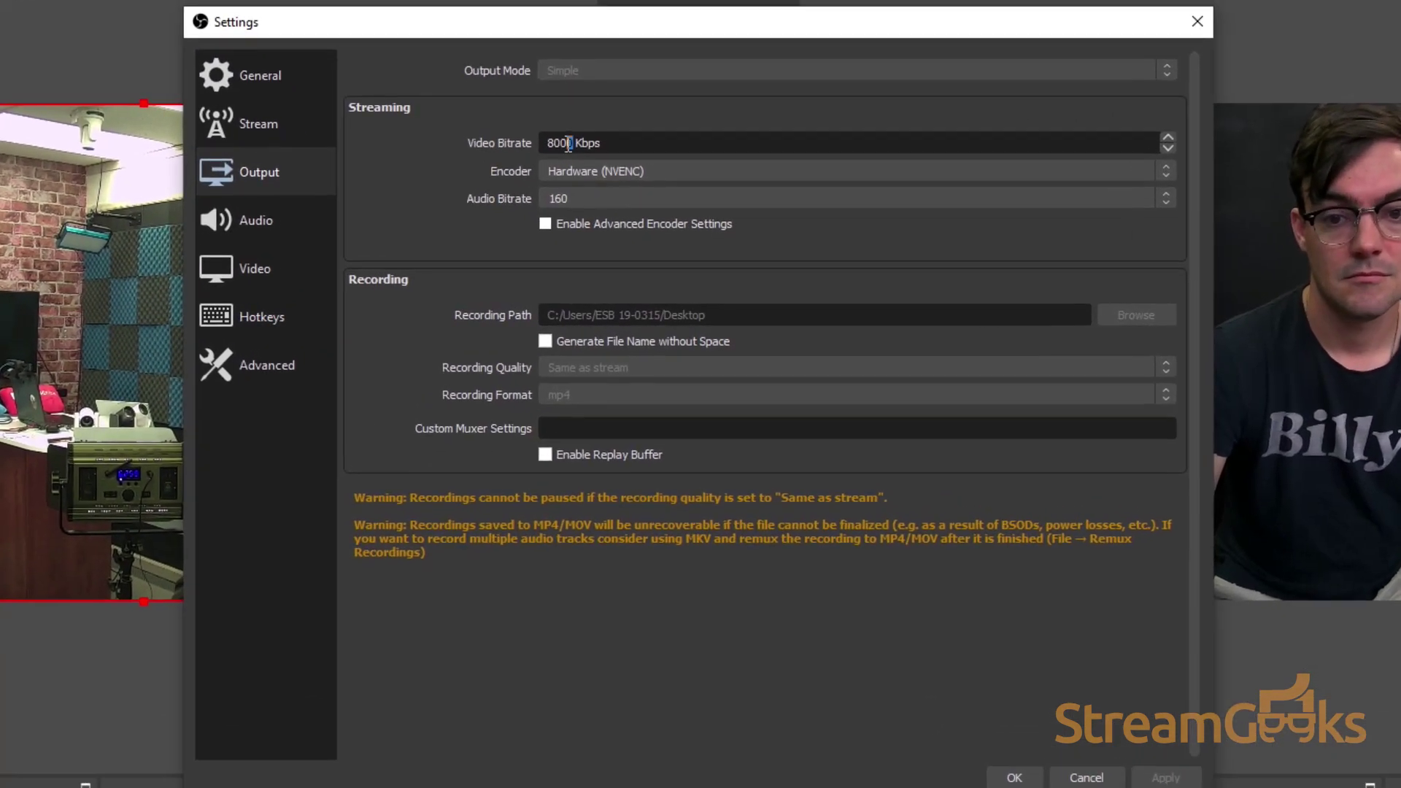
type("2500")
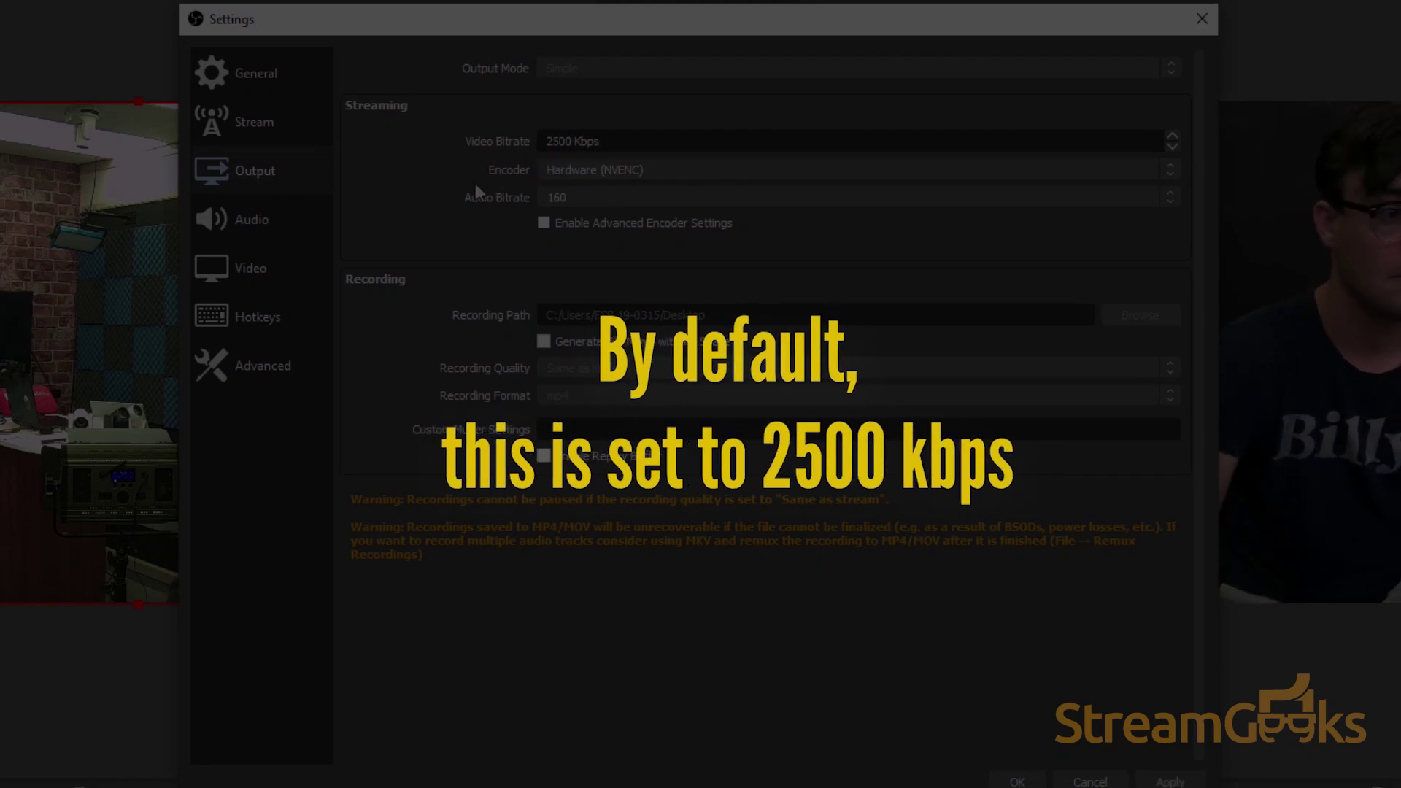
double_click(569, 139)
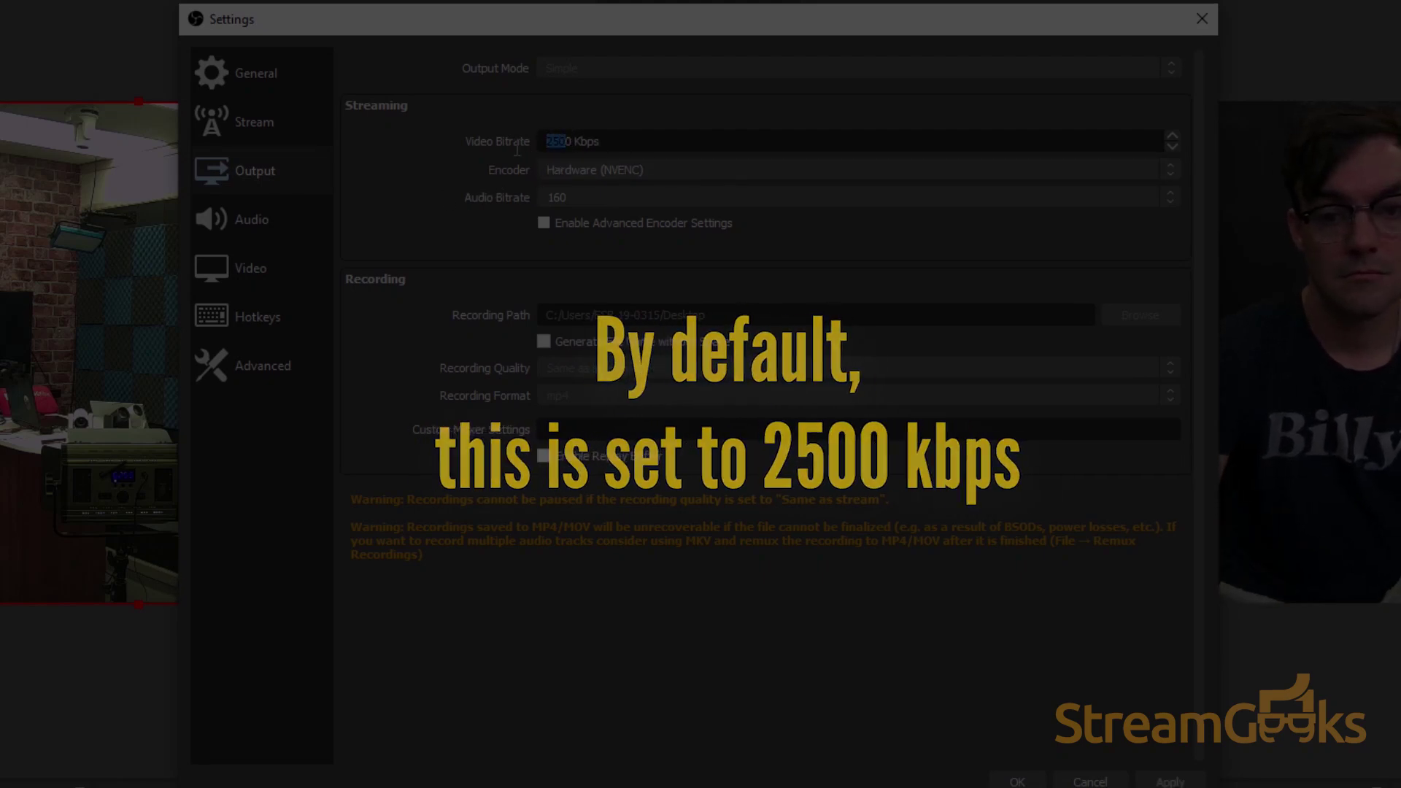
type("10000")
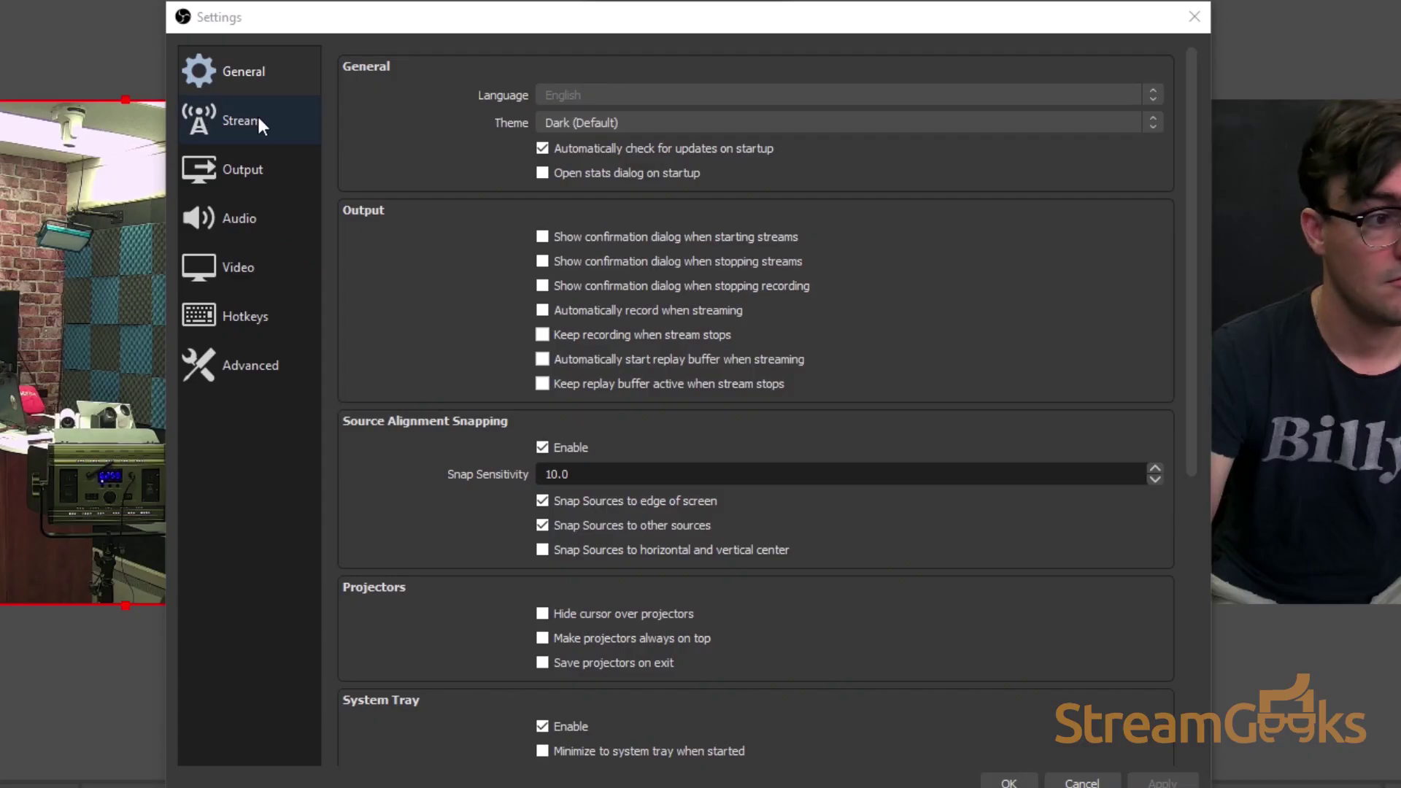
Set the stream service to YouTube / YouTube Gaming with the primary ingest server.
left_click(259, 126)
left_click(689, 76)
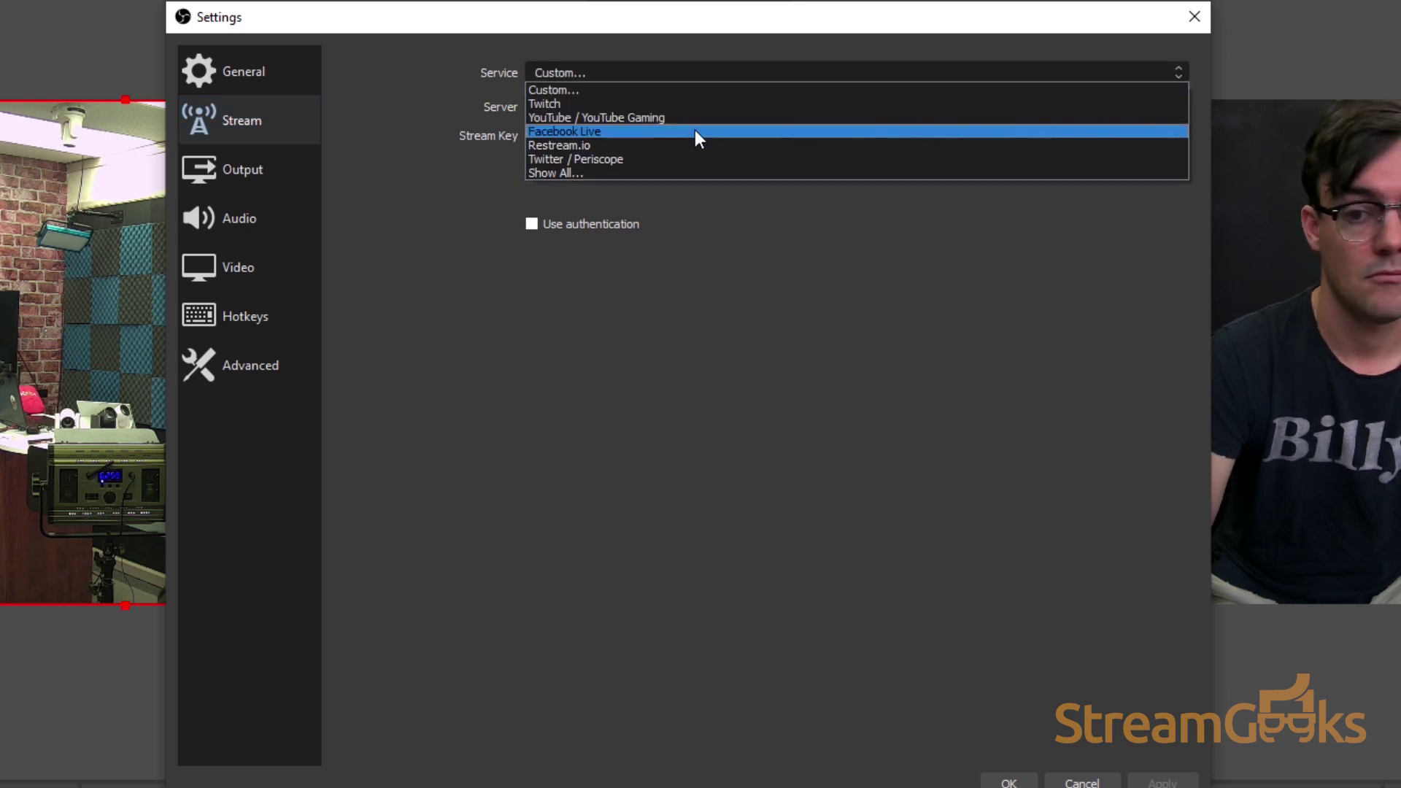
left_click(693, 119)
left_click(682, 106)
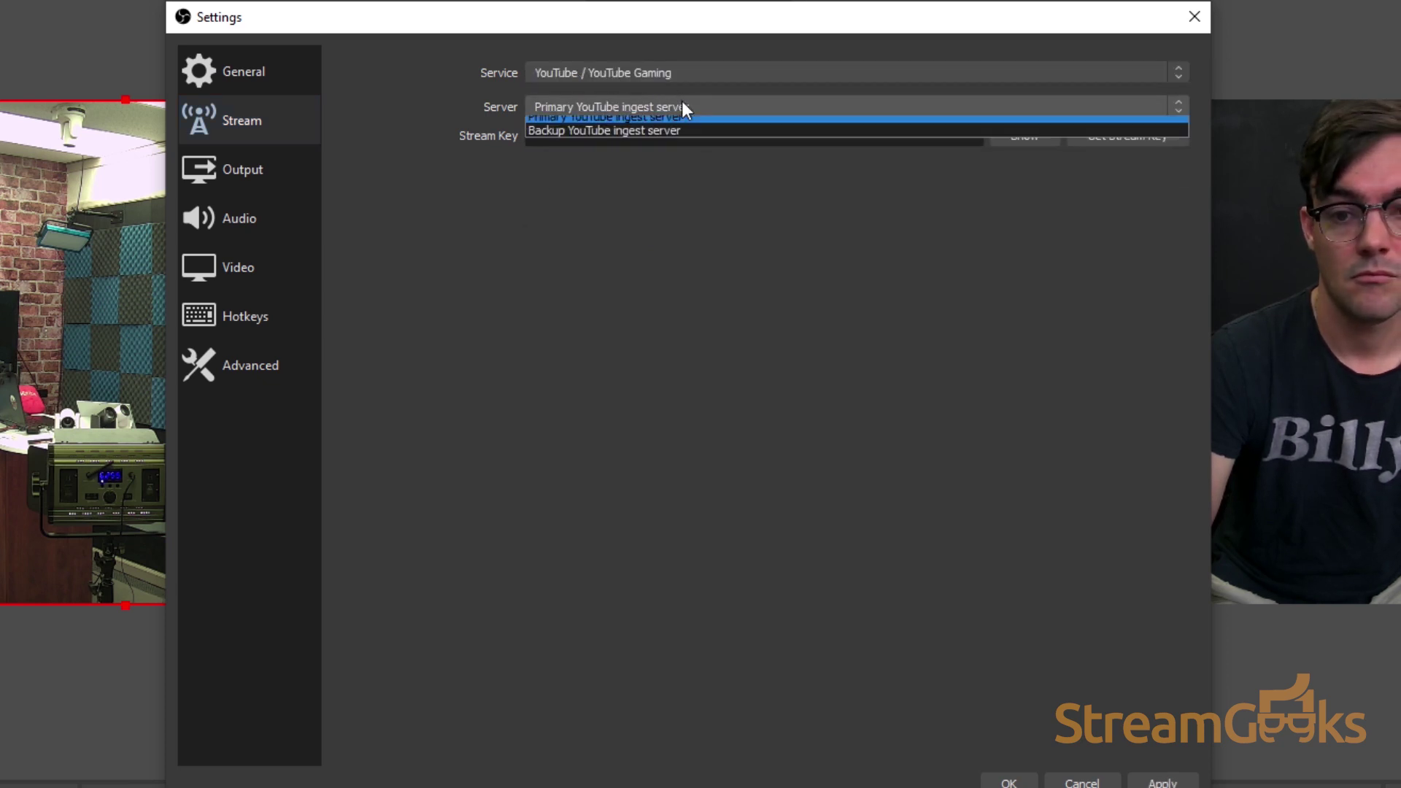
left_click(680, 121)
Switch to a Custom service with server rtmp://streamkeyhere and a stream key, and save.
left_click(670, 75)
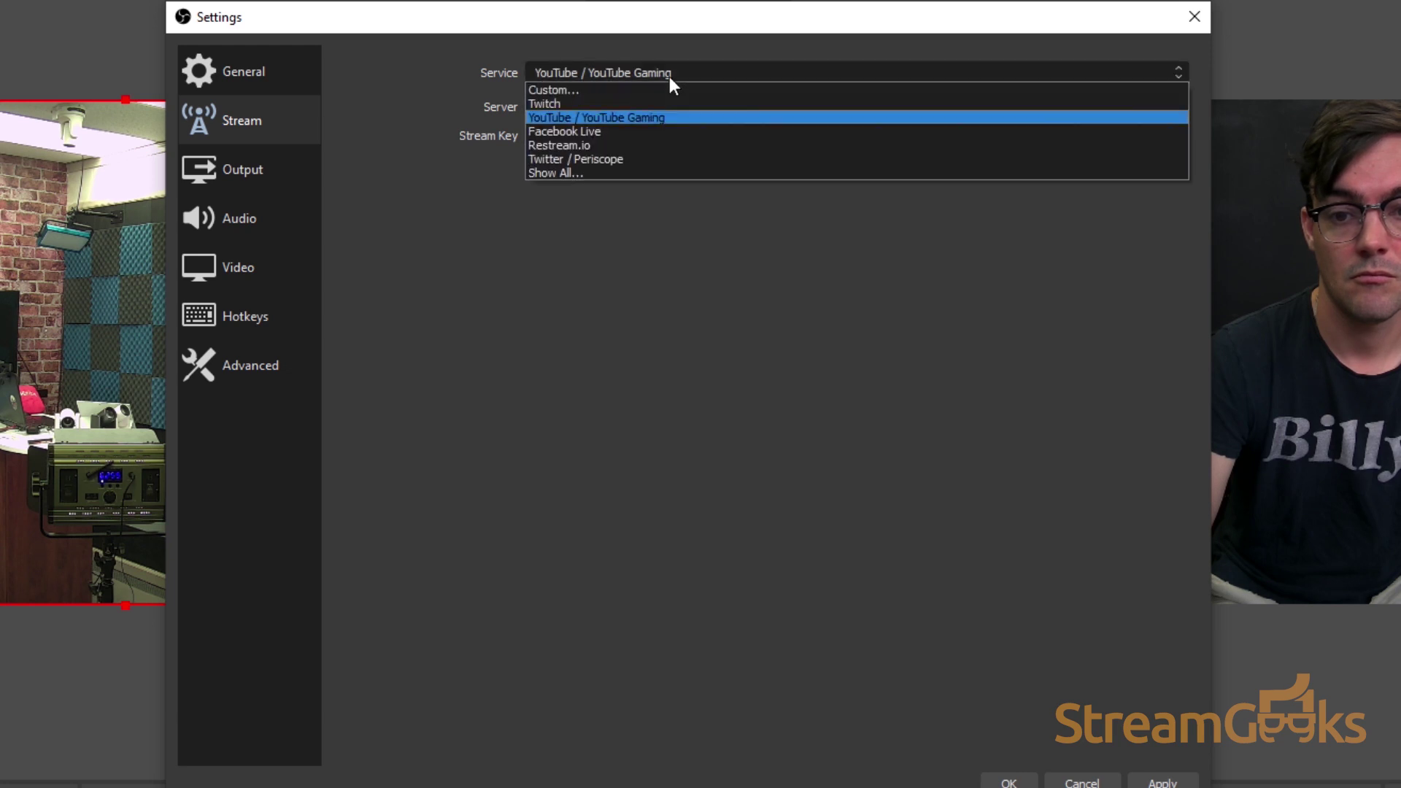
left_click(659, 87)
type("rtp")
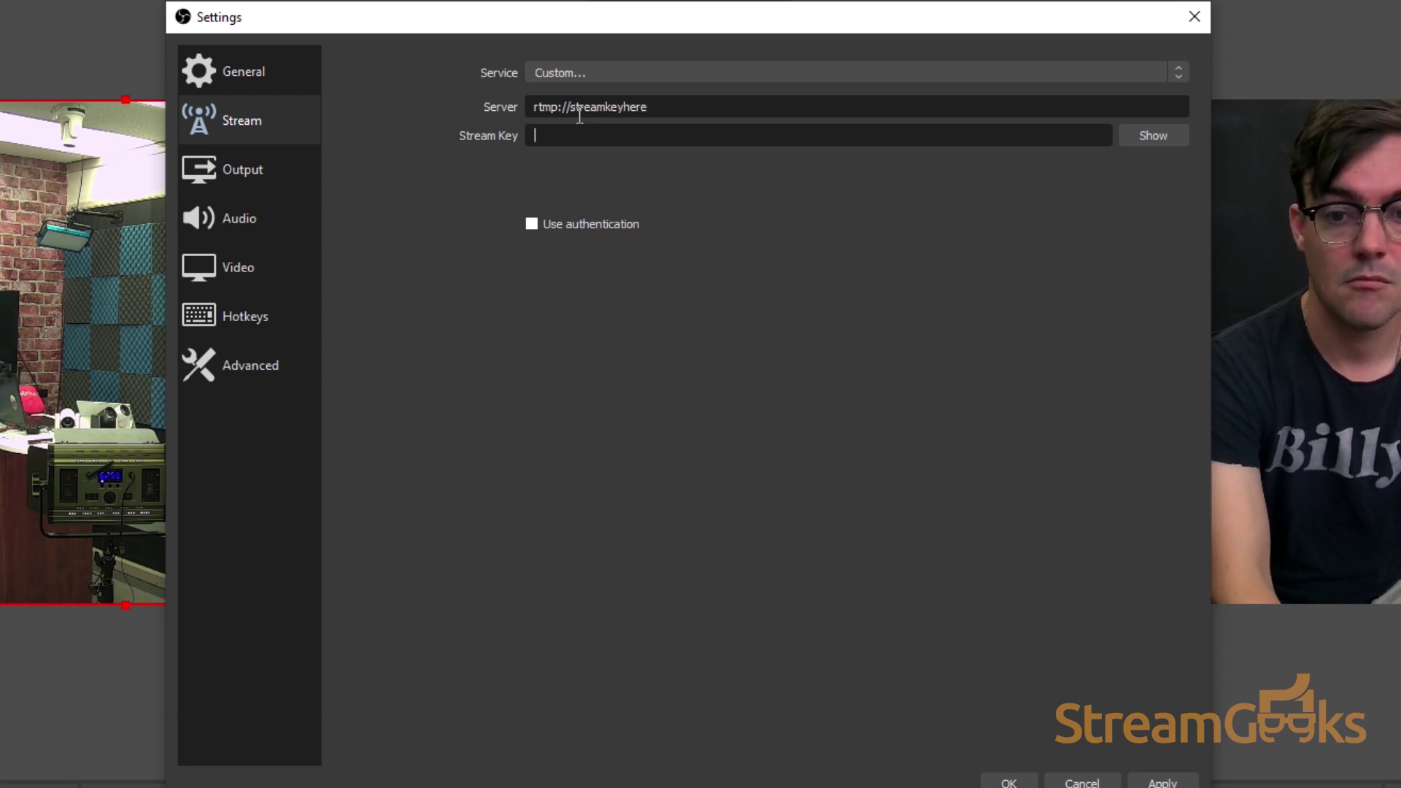
type("ey")
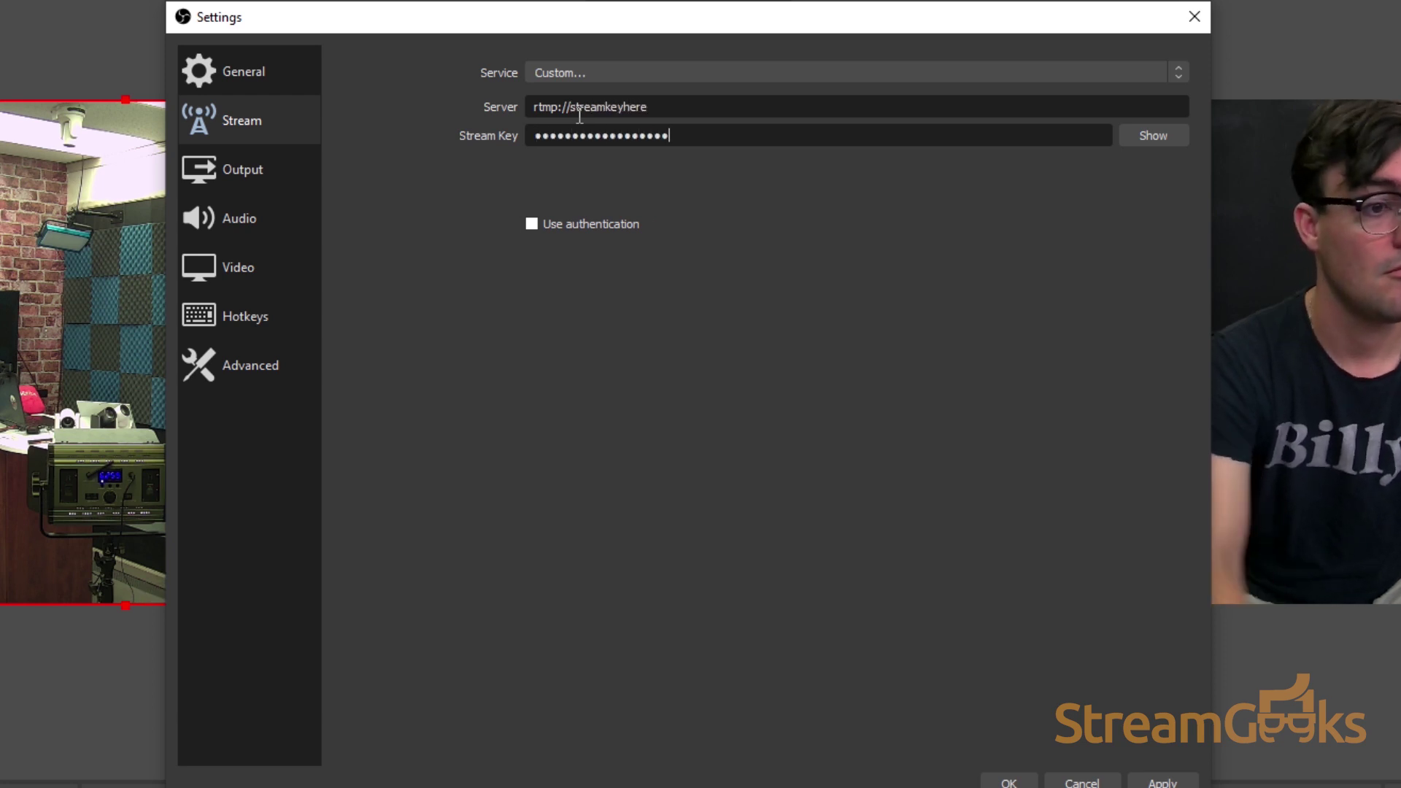
left_click(1001, 784)
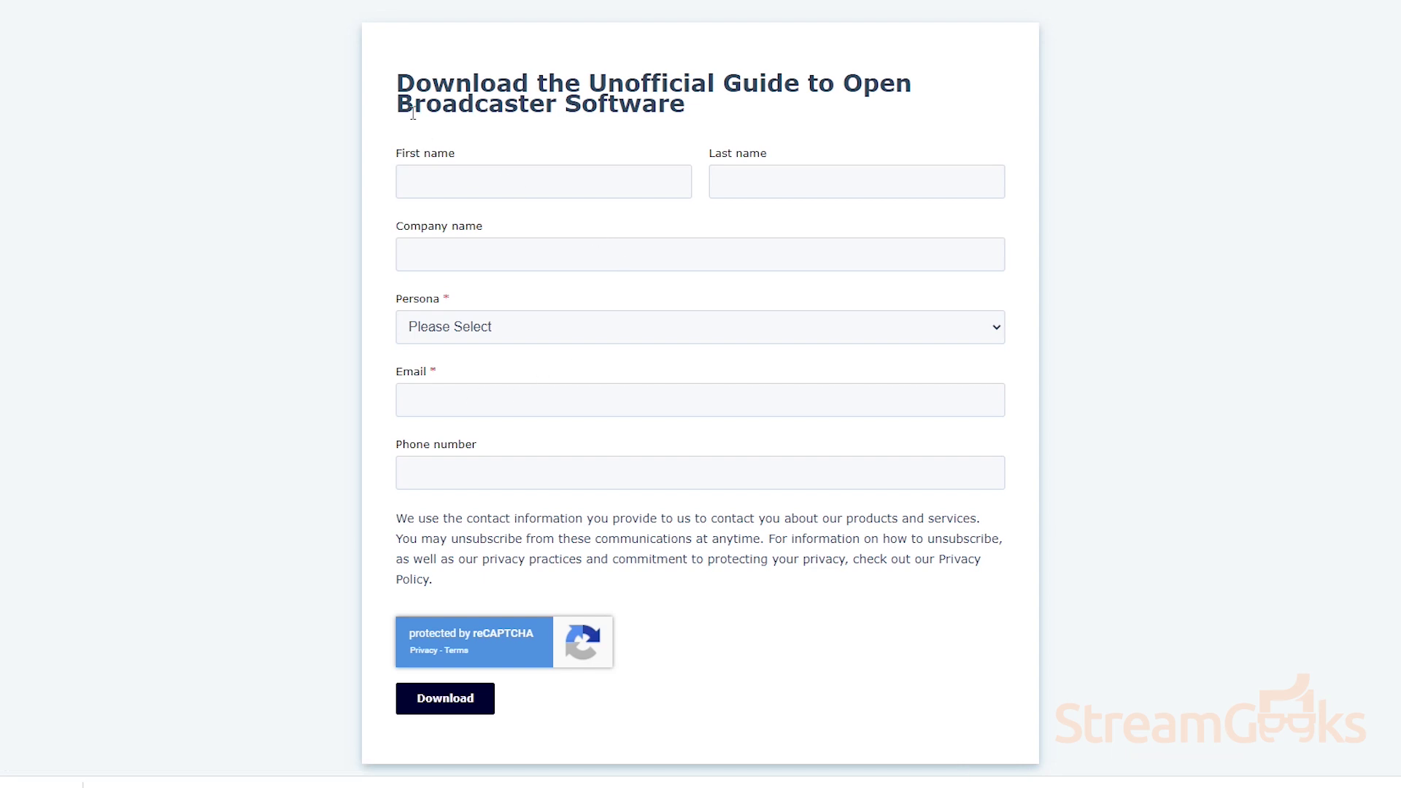
Highlight the Unofficial Guide download form heading, then clear the selection.
left_click_drag(423, 88, 671, 126)
left_click(719, 123)
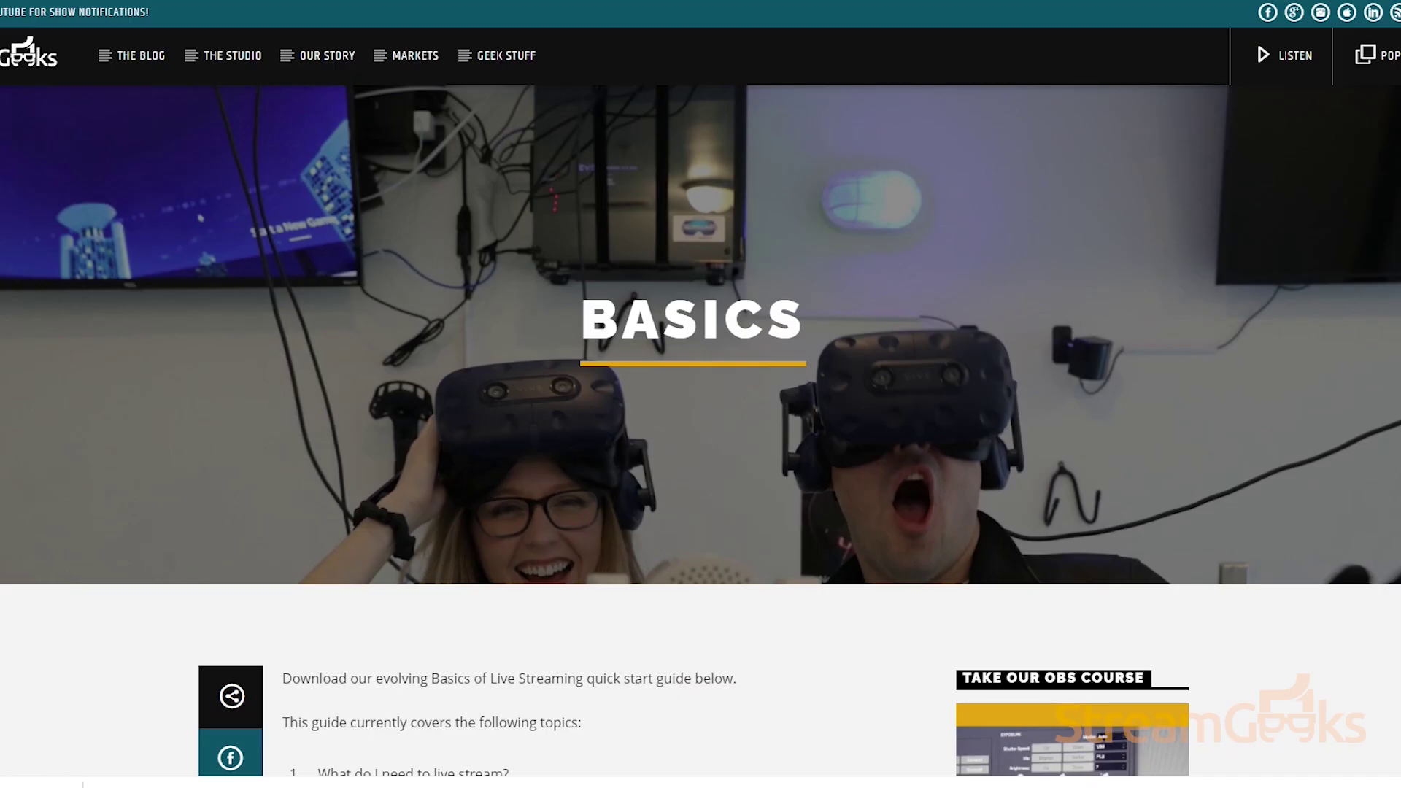
Scroll down the Basics page to the guide download form and its Submit button.
scroll(700, 388, "down", 5)
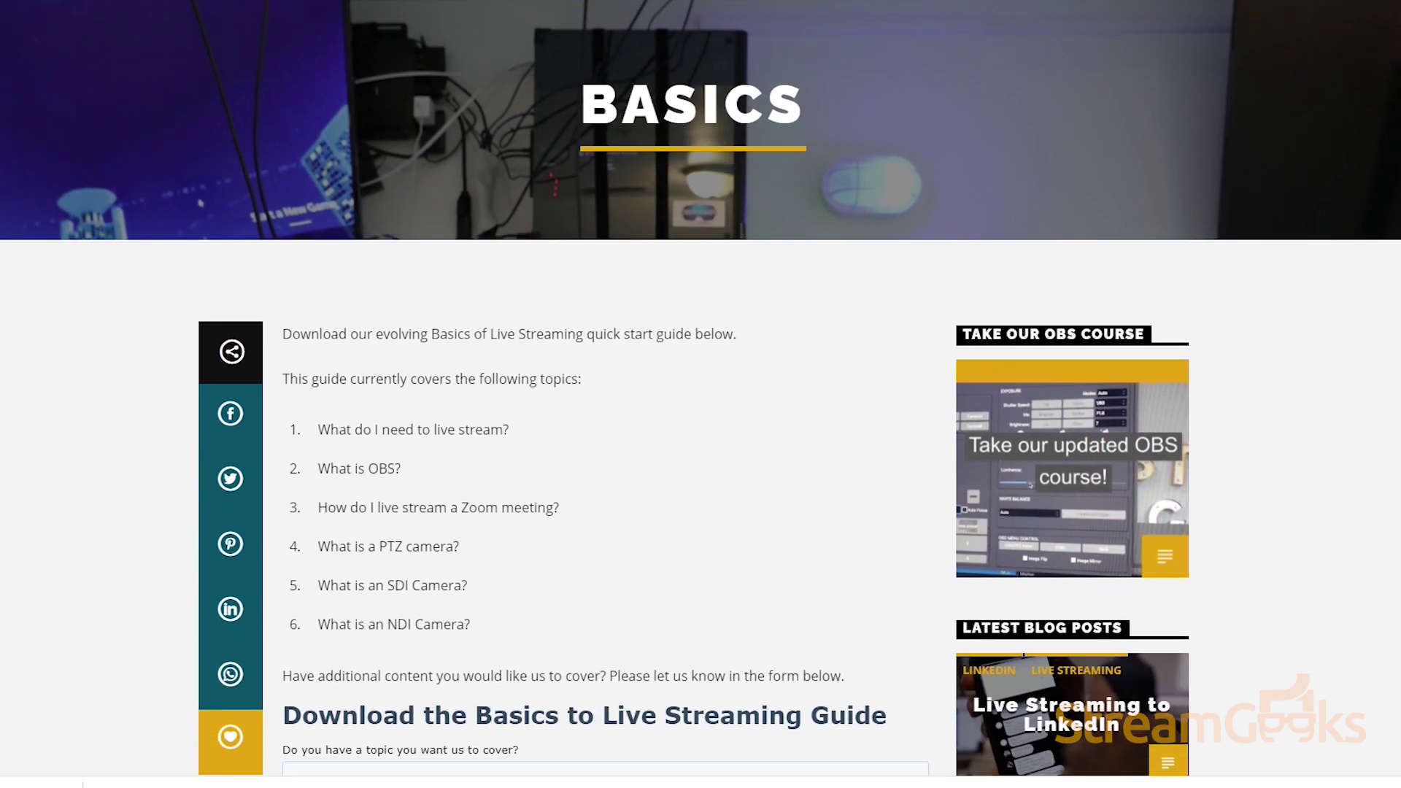
scroll(701, 388, "down", 3)
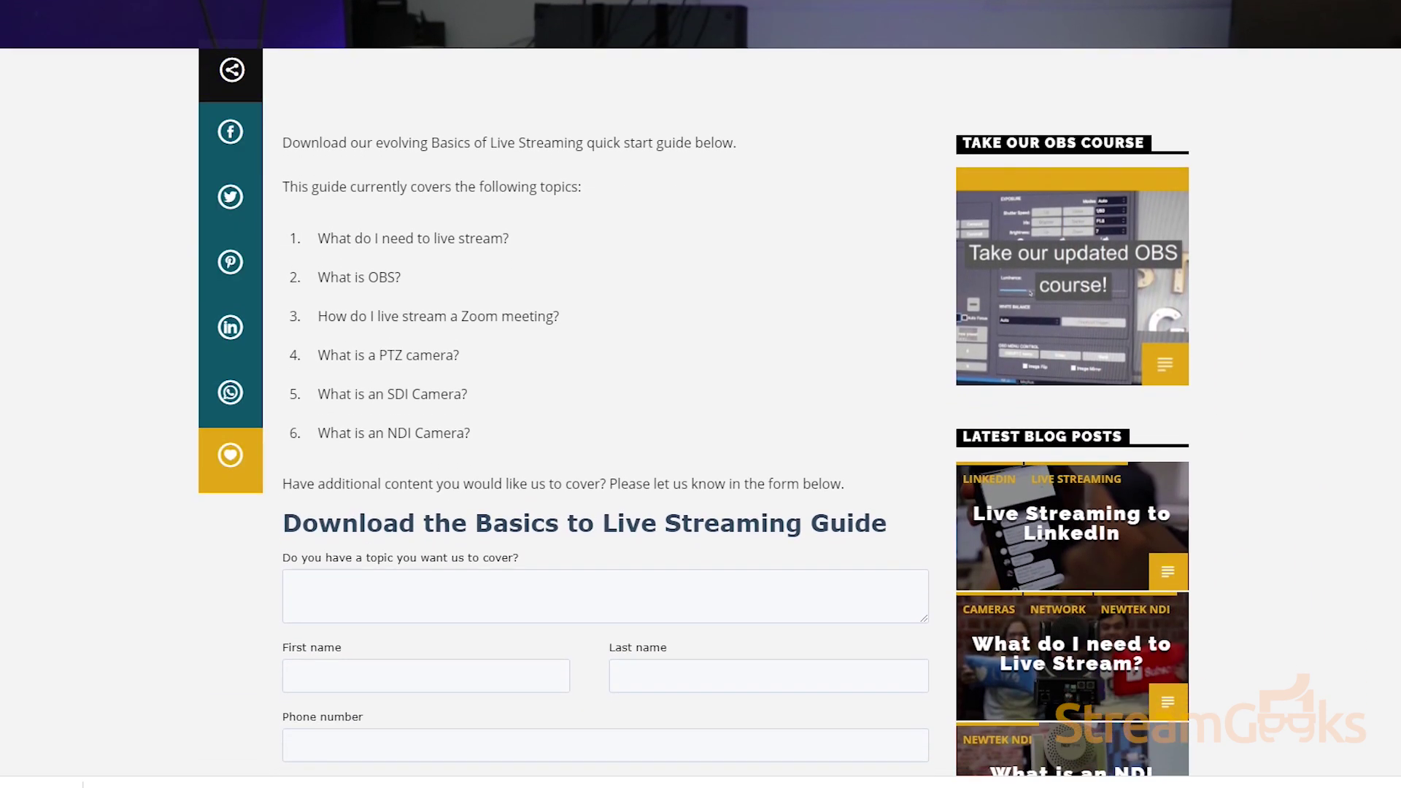
scroll(700, 388, "down", 4)
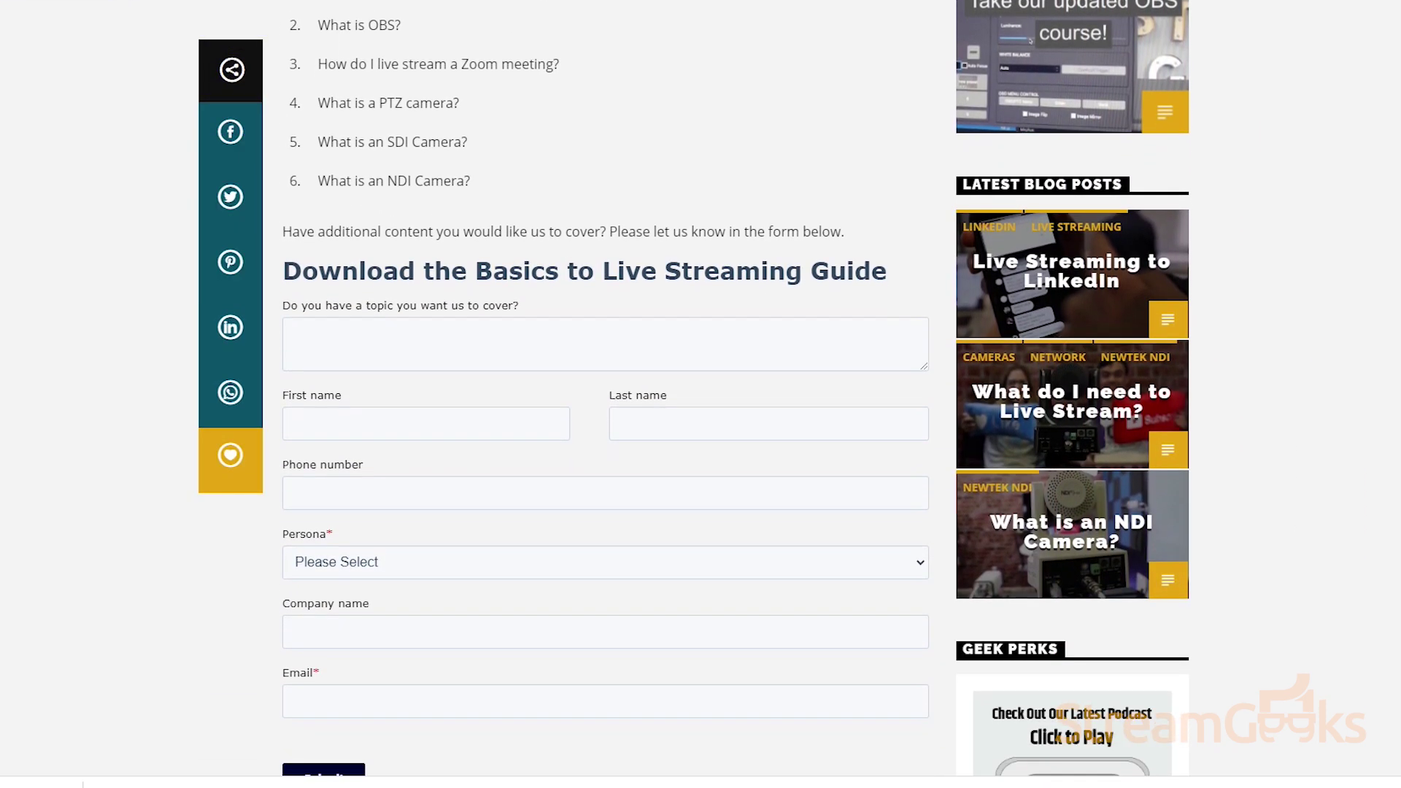
scroll(700, 388, "down", 1)
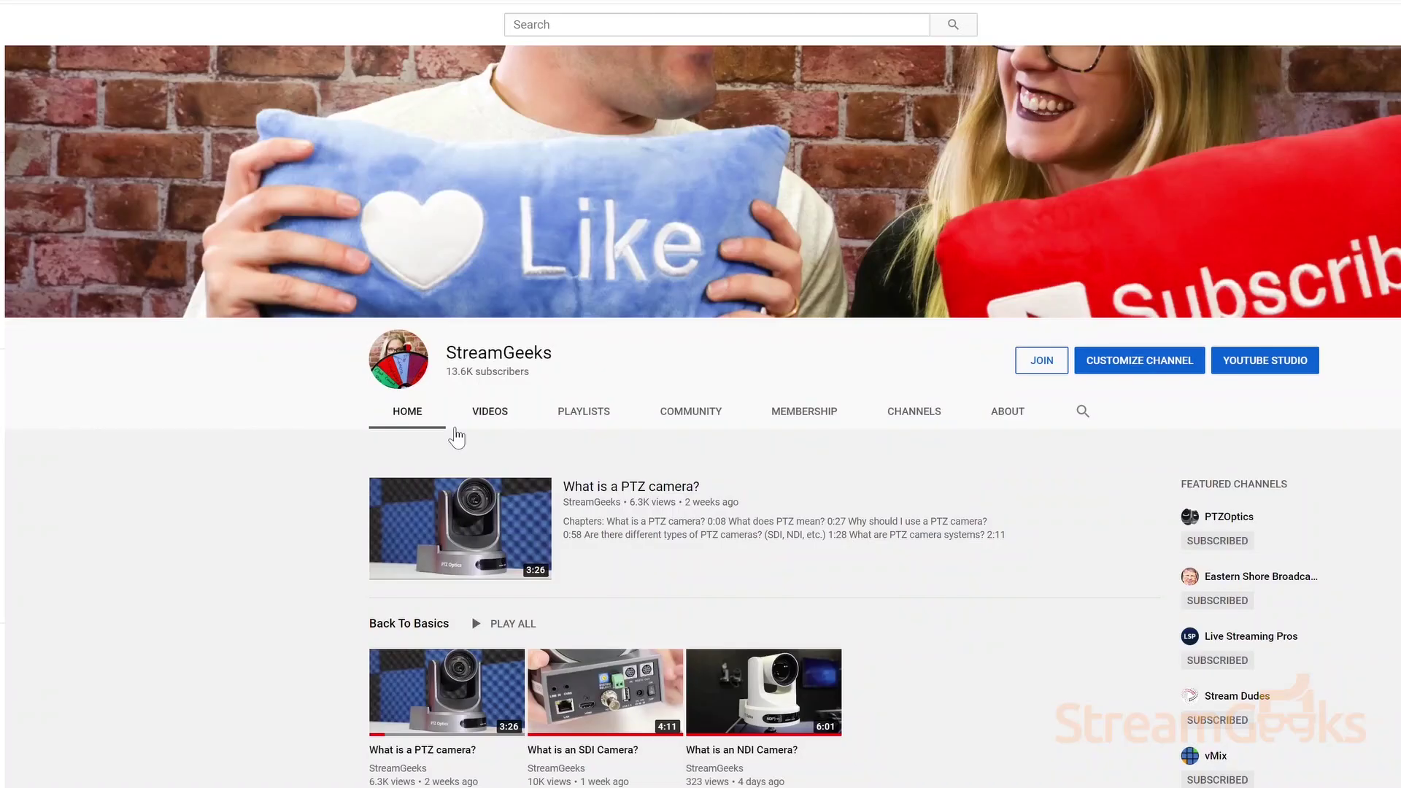
Play the StreamGeeks Shorties playlist from the channel's Playlists tab.
left_click(583, 412)
left_click(394, 645)
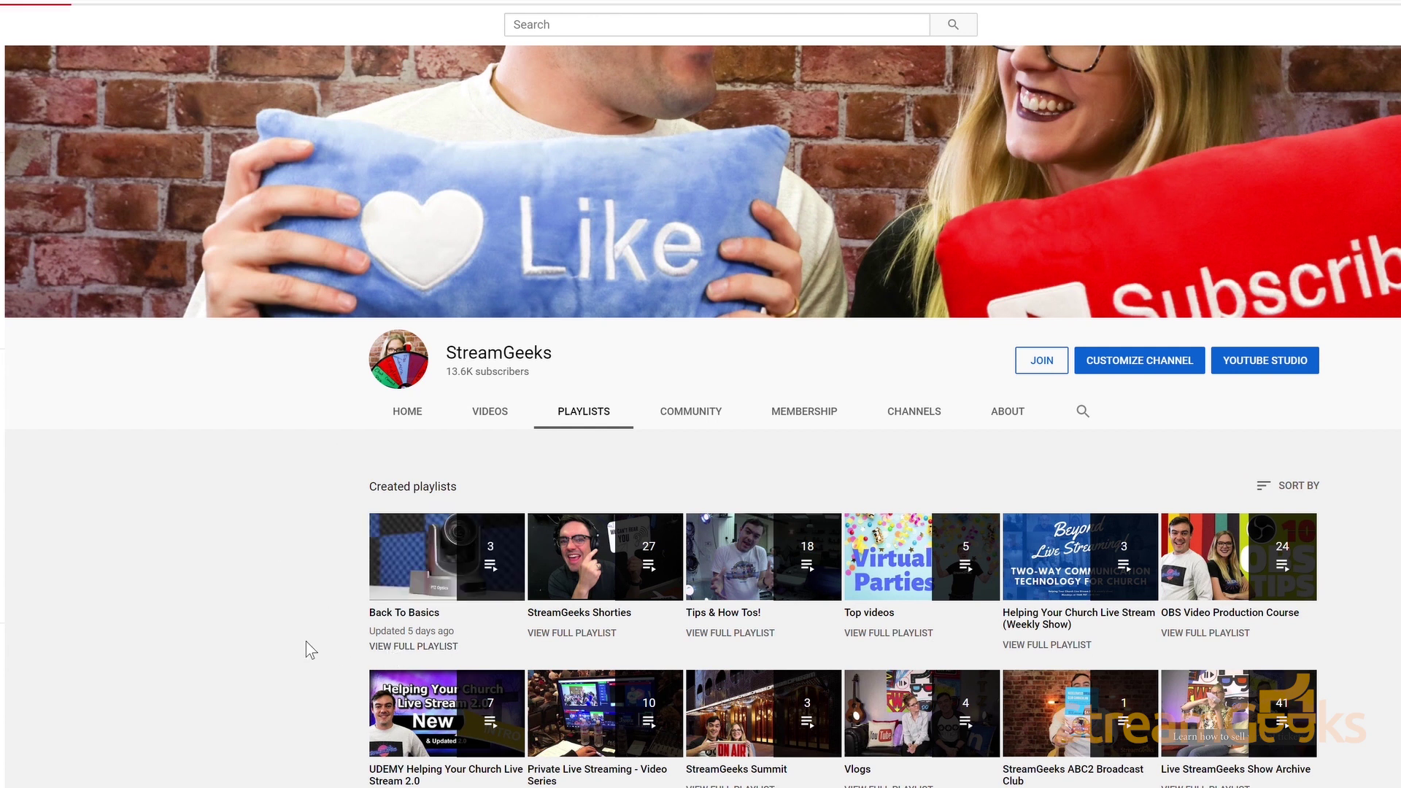